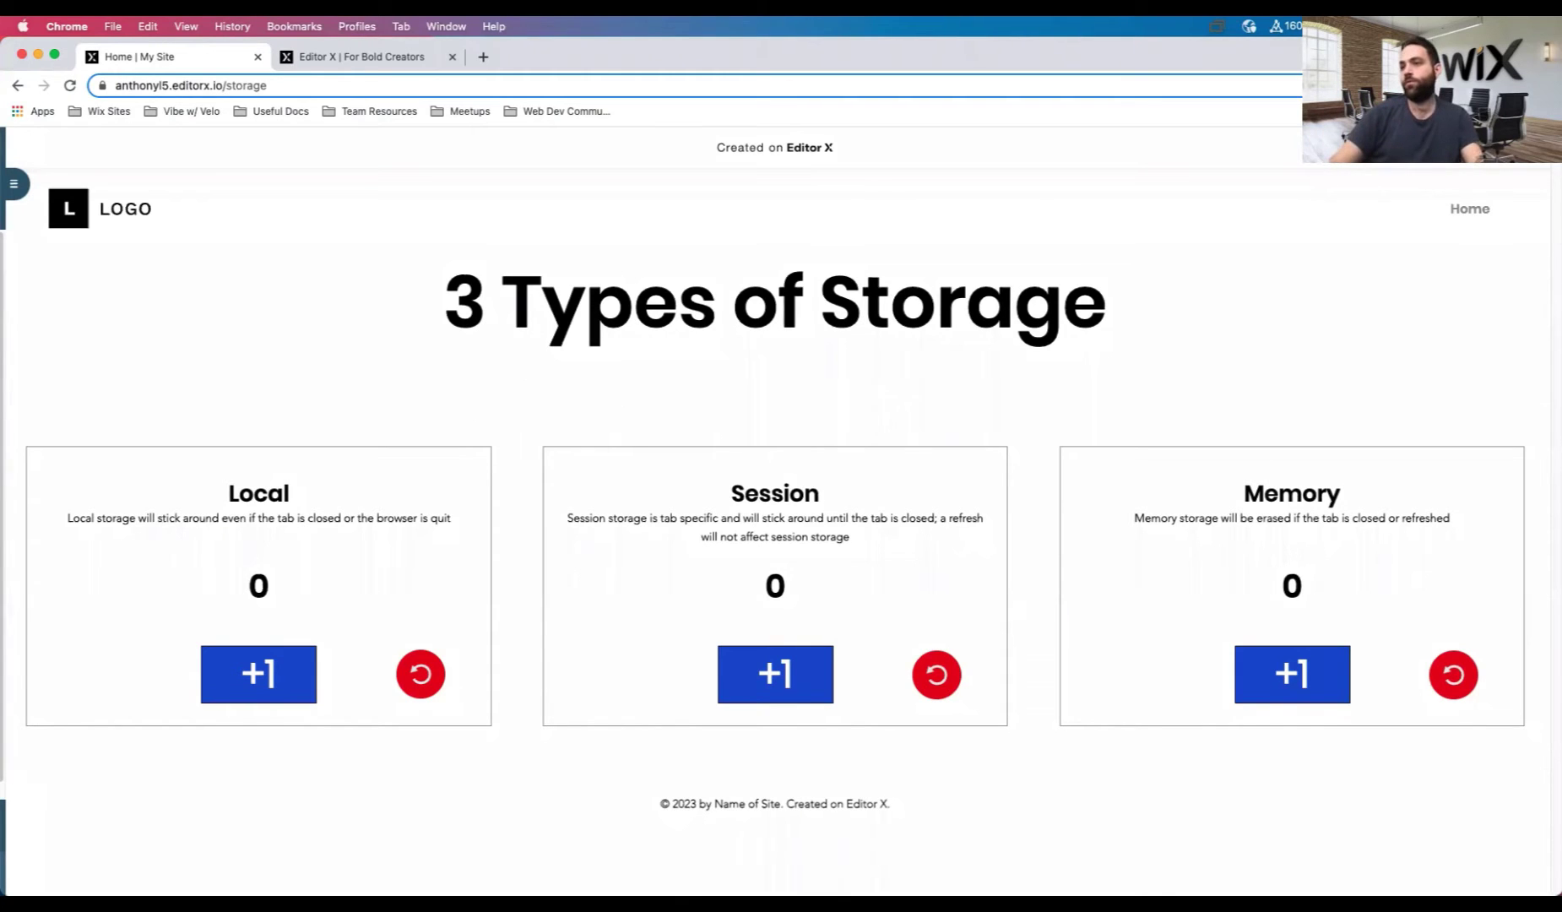
Step: Increase the Local, Session and Memory counters by one each, bringing all three to 1
double_click(277, 582)
left_click(422, 560)
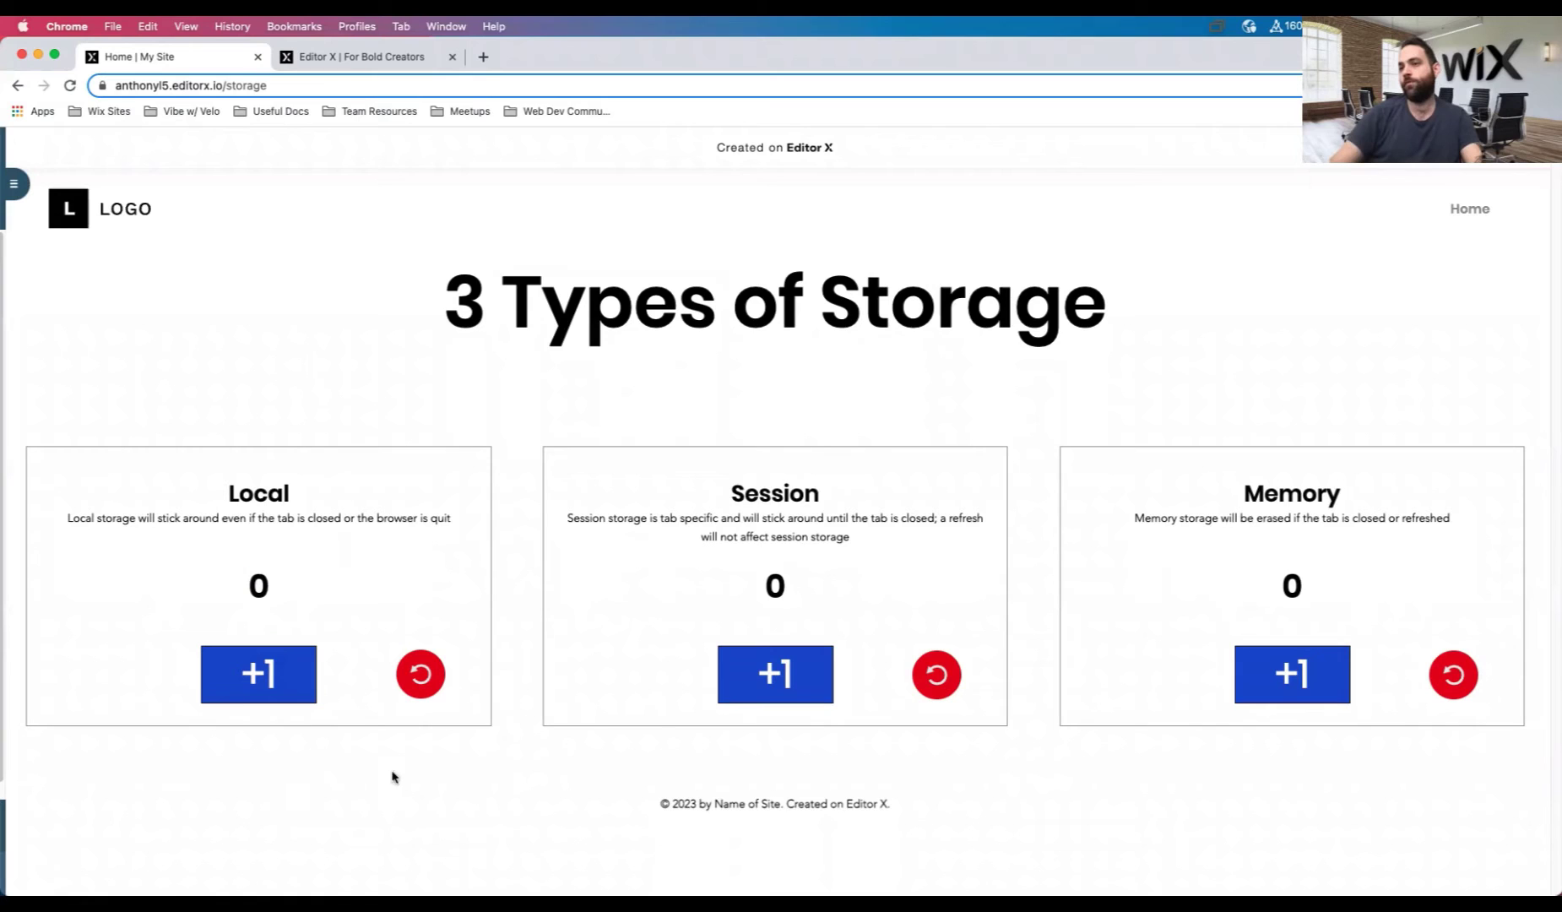
left_click(258, 675)
left_click(771, 679)
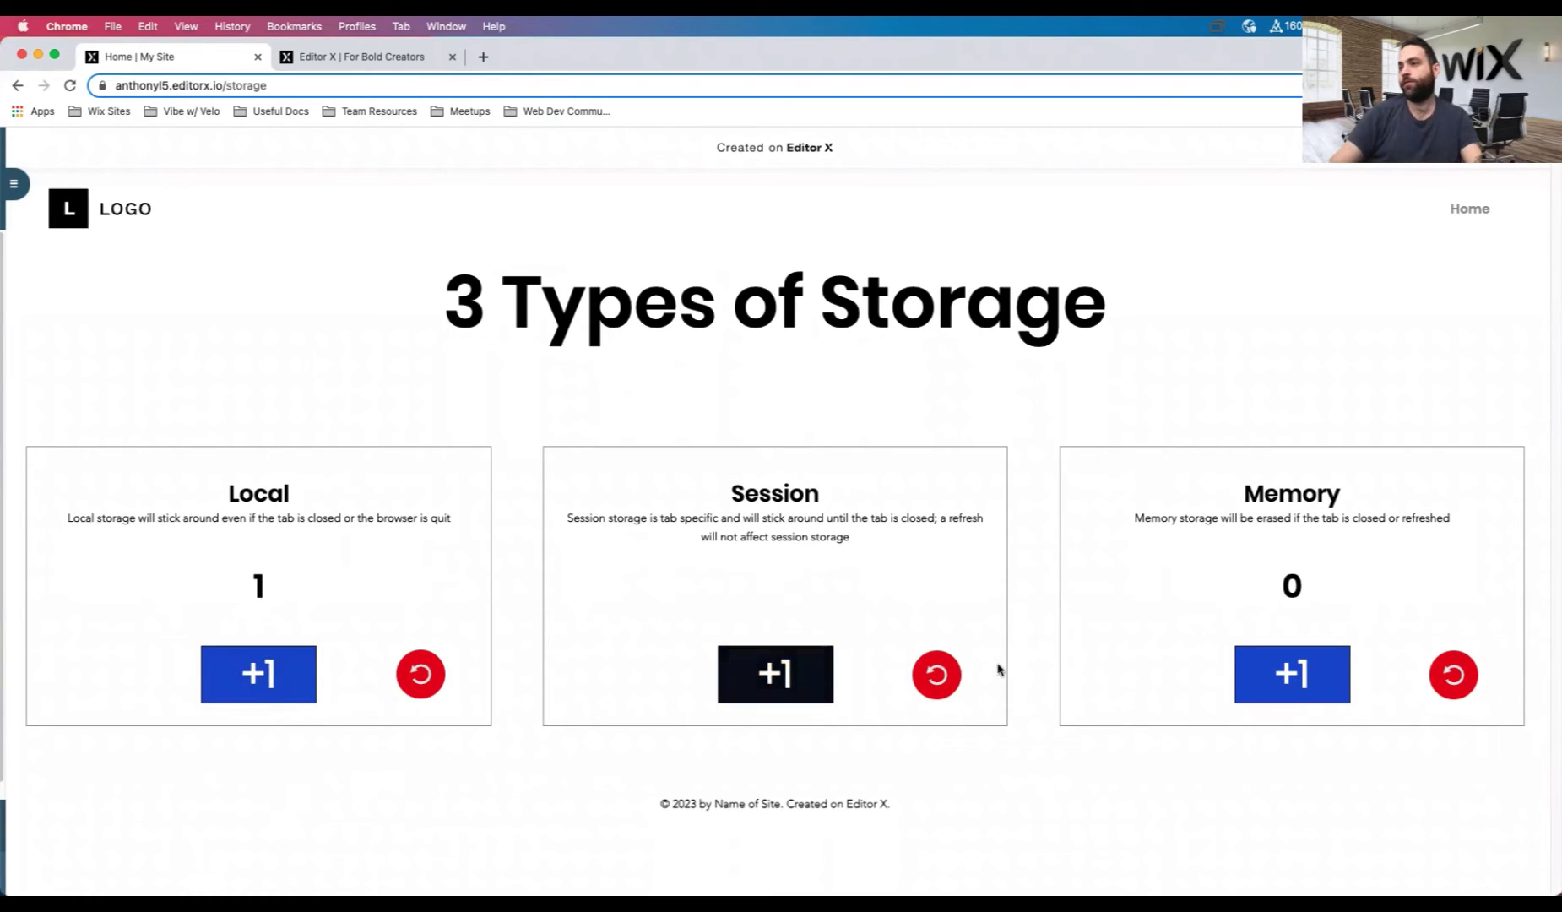
left_click(1267, 686)
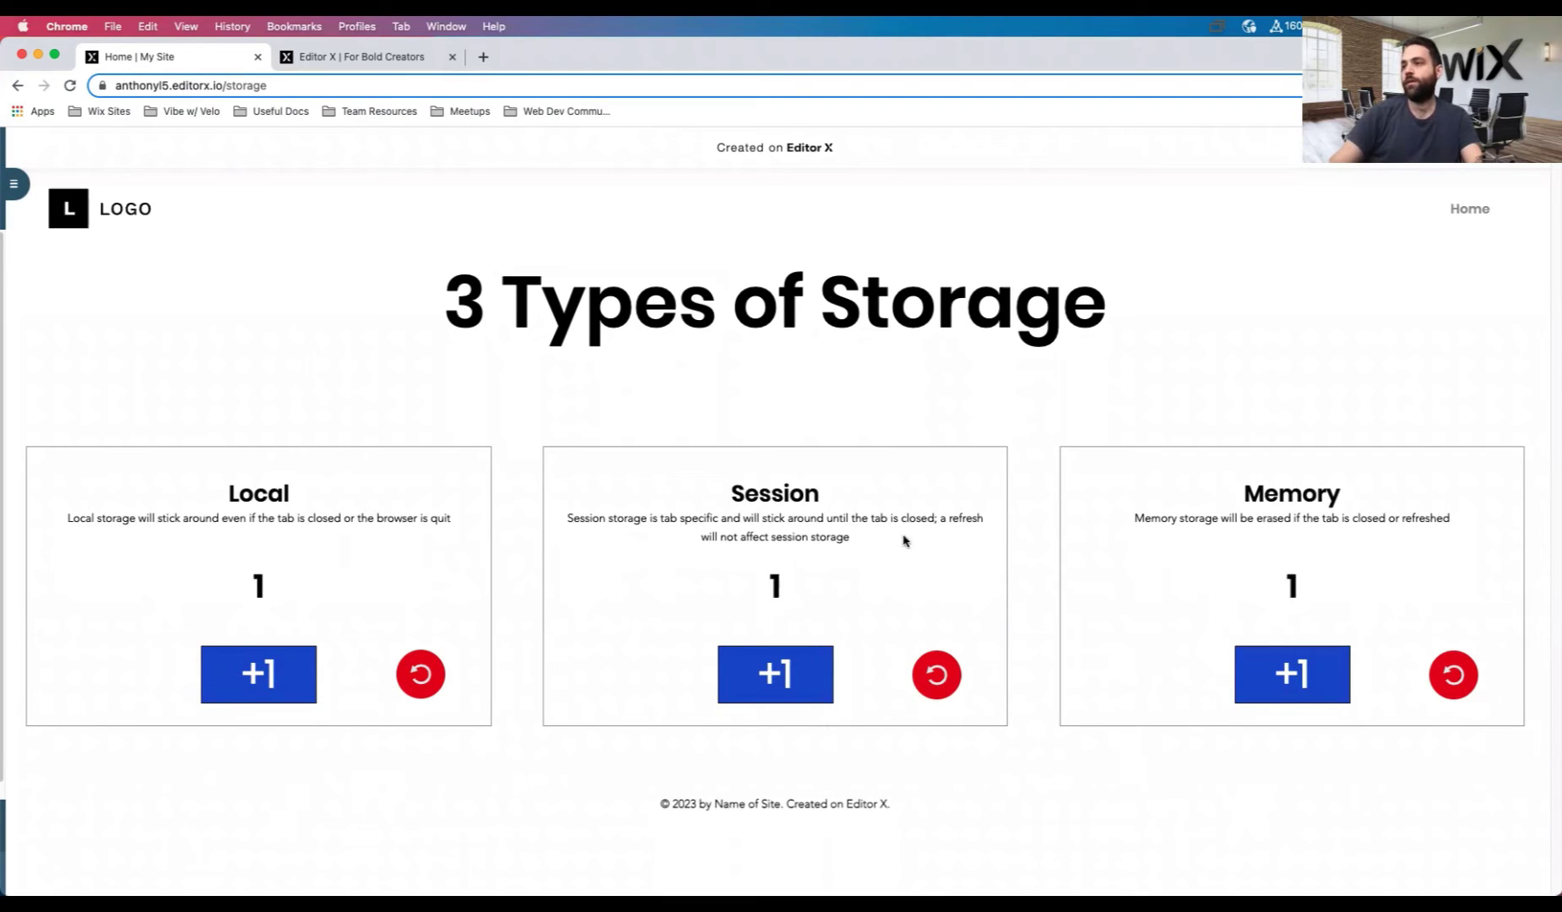
Step: Highlight the Memory storage description, then reload the page to test which counters persist
left_click_drag(1111, 518, 1452, 520)
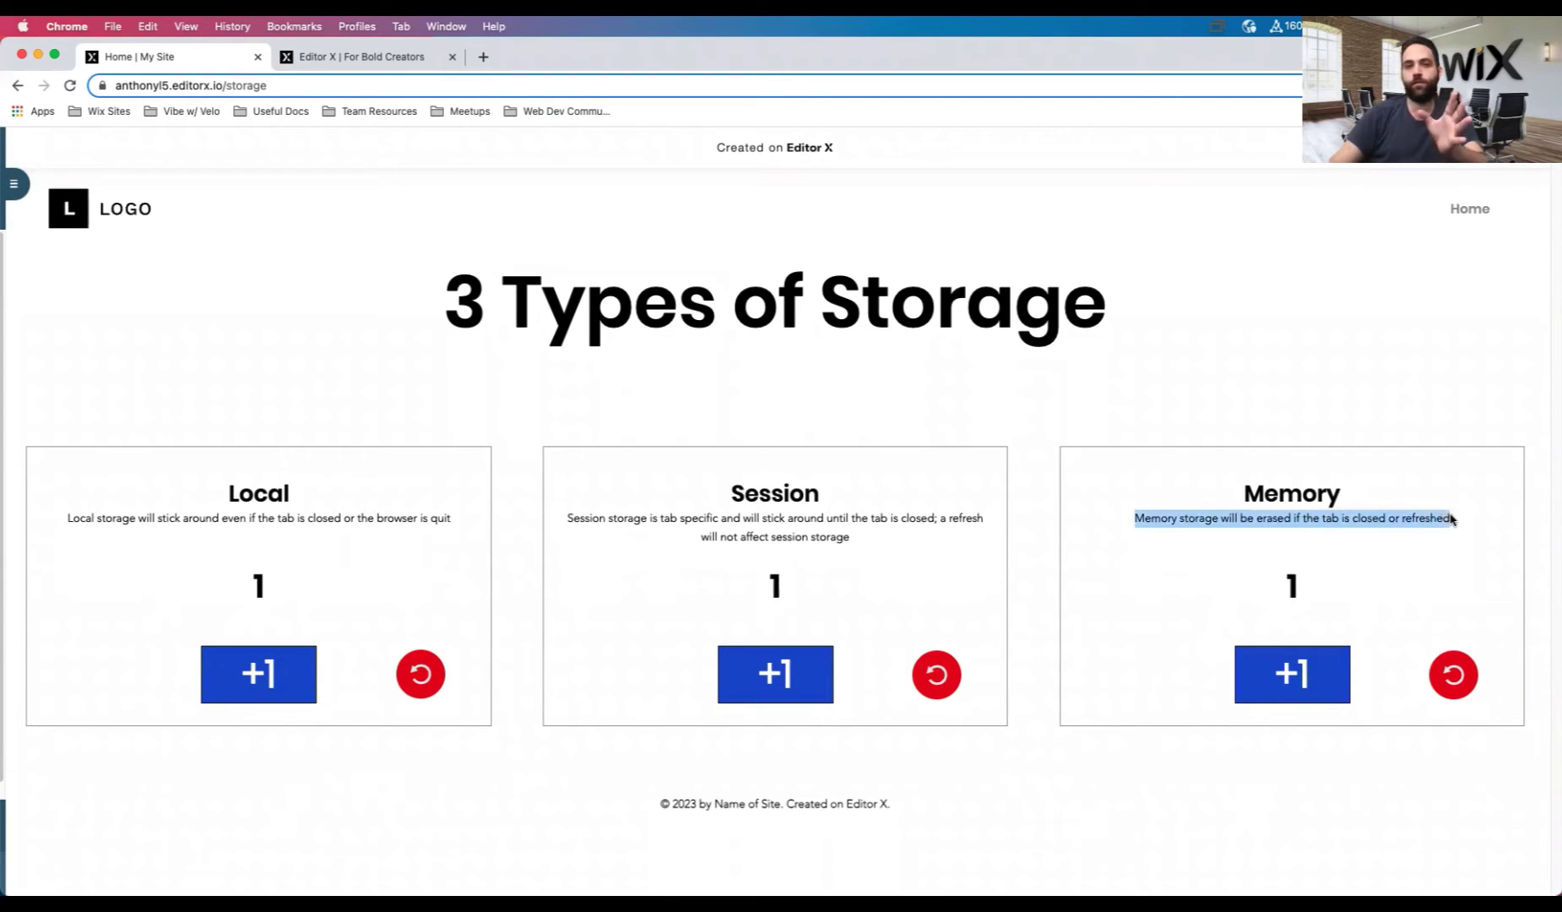
left_click(1262, 377)
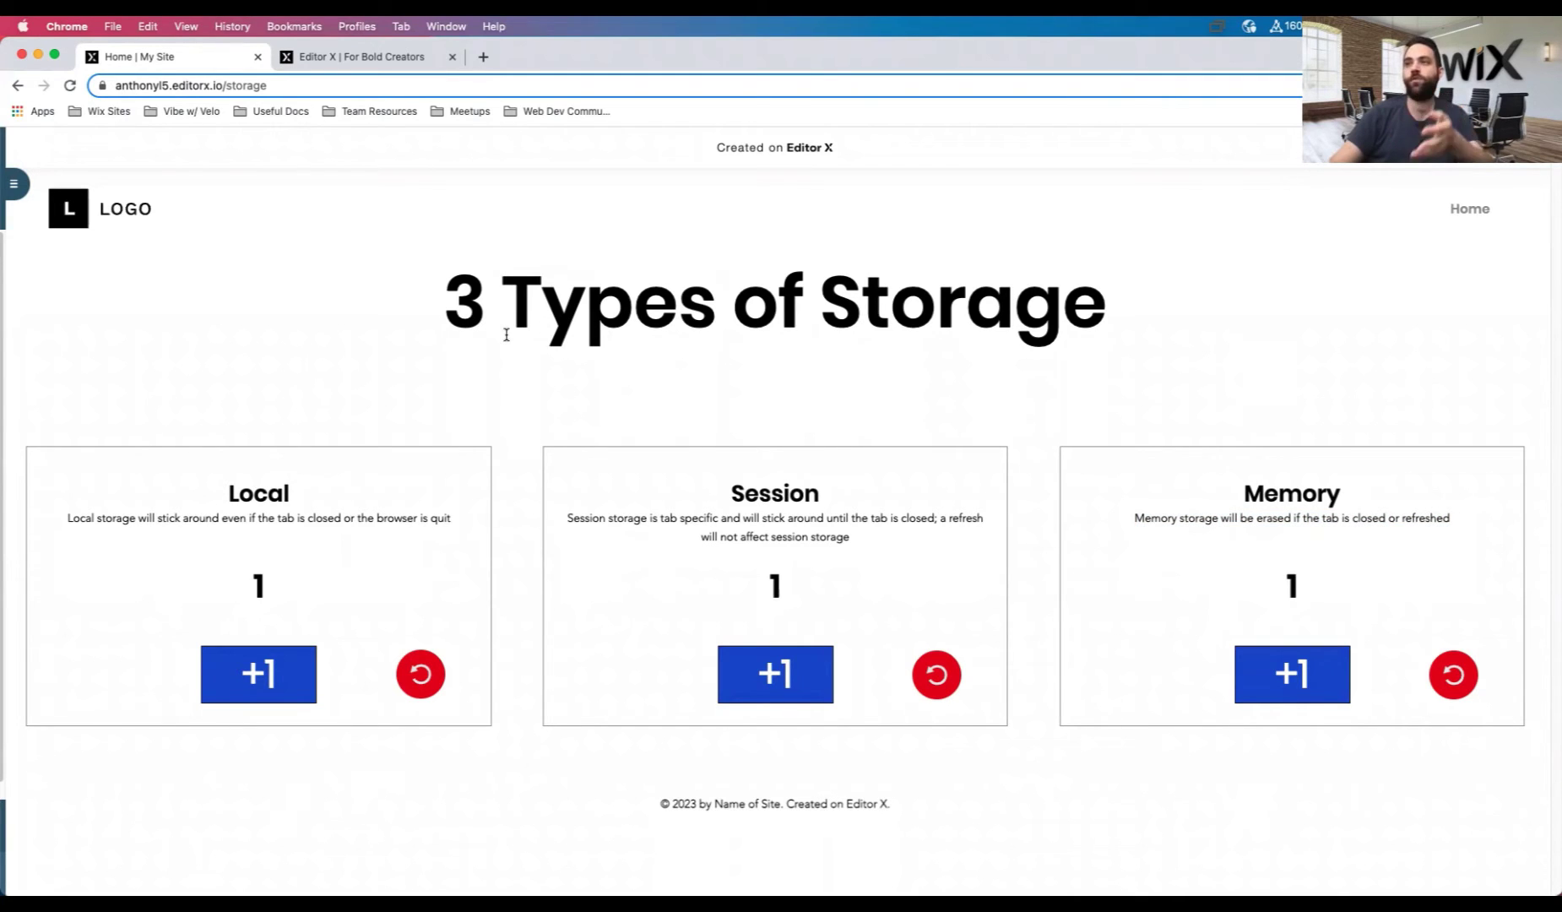
left_click(71, 87)
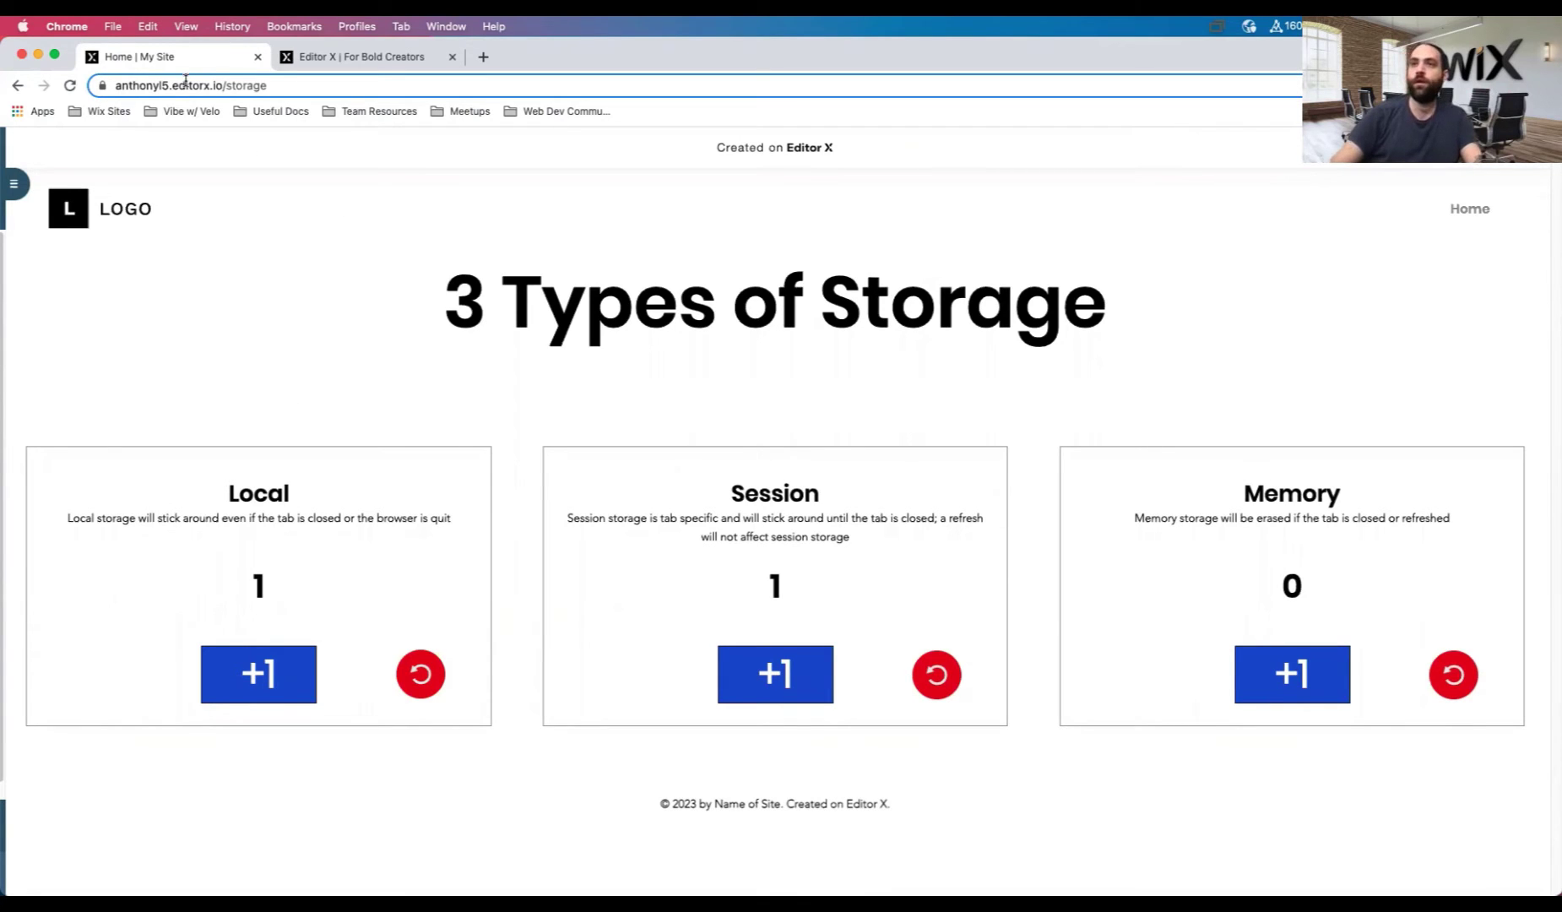
Step: Copy the storage page's address and open it in a new browser tab
left_click(185, 85)
key("super+c")
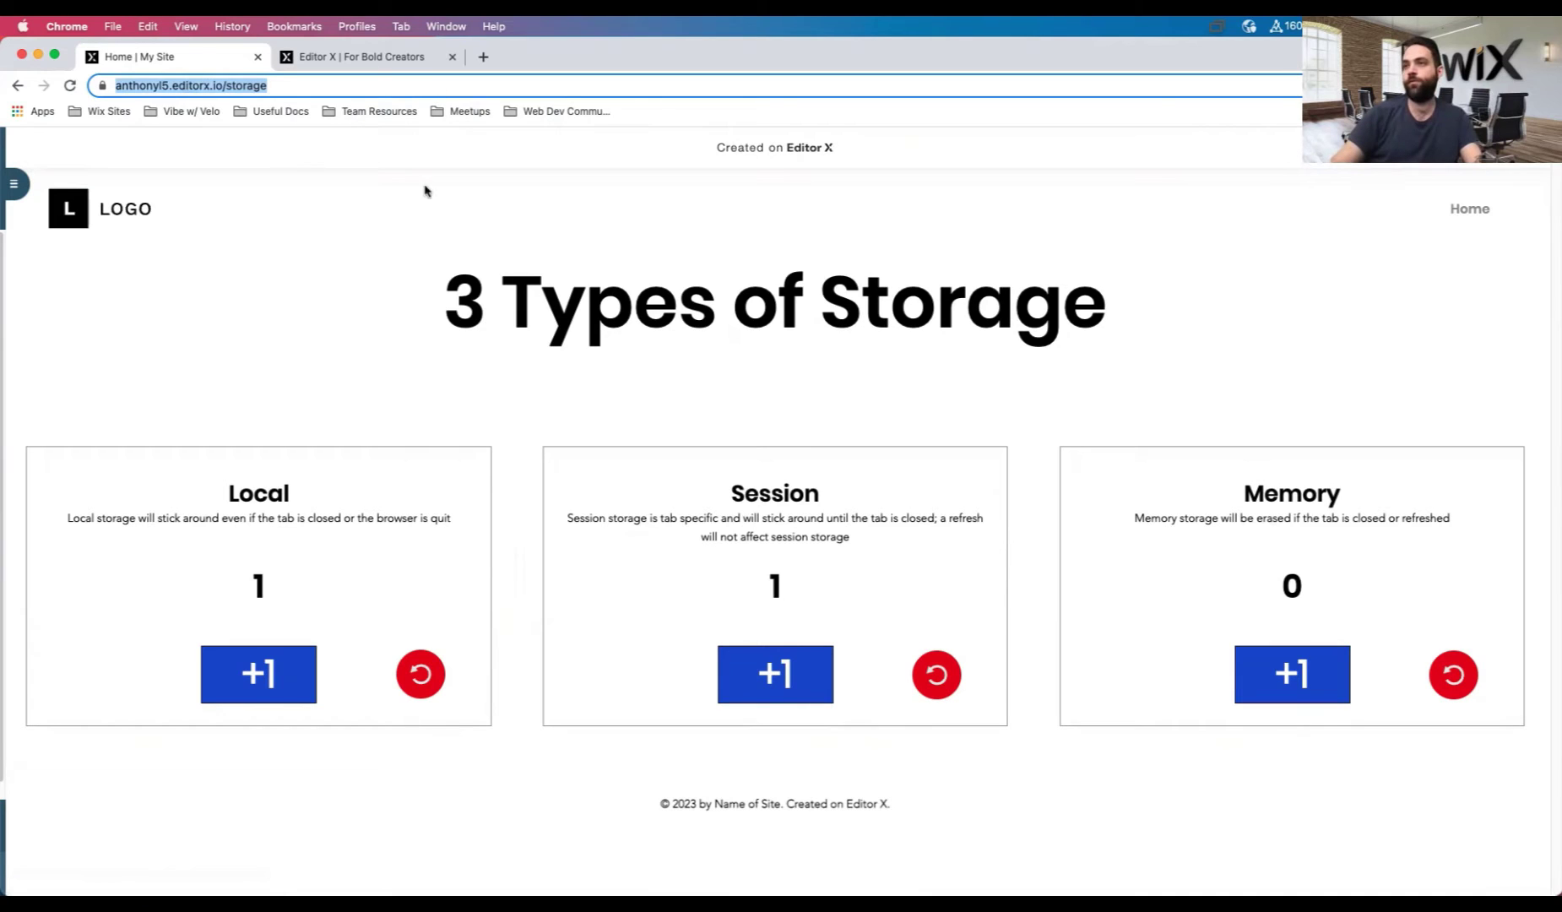
left_click(411, 380)
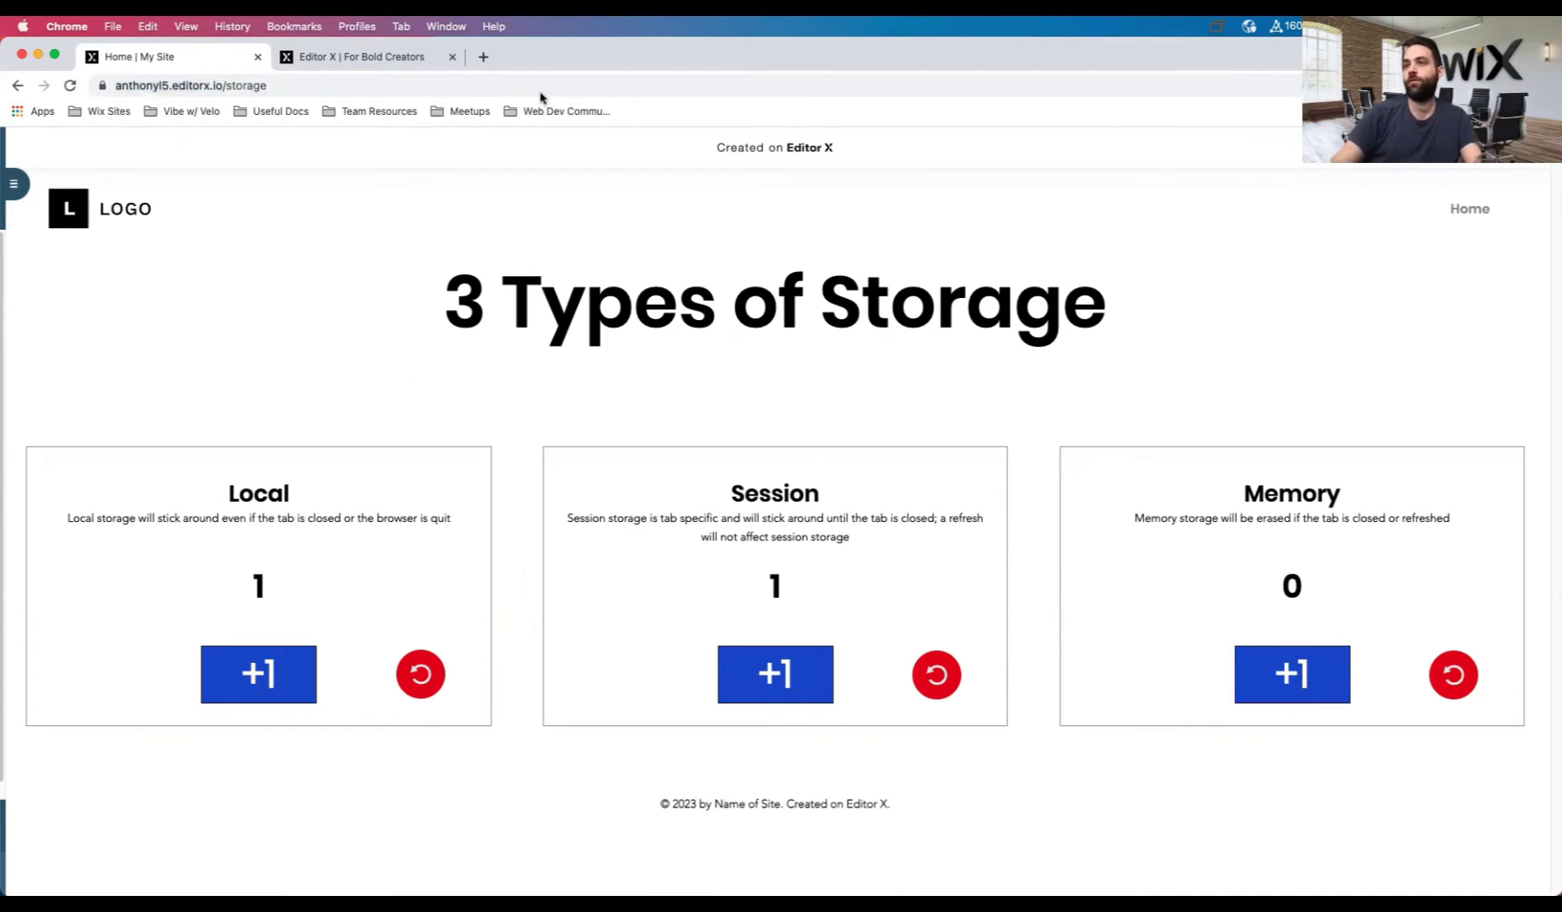
left_click(483, 56)
key("super+v")
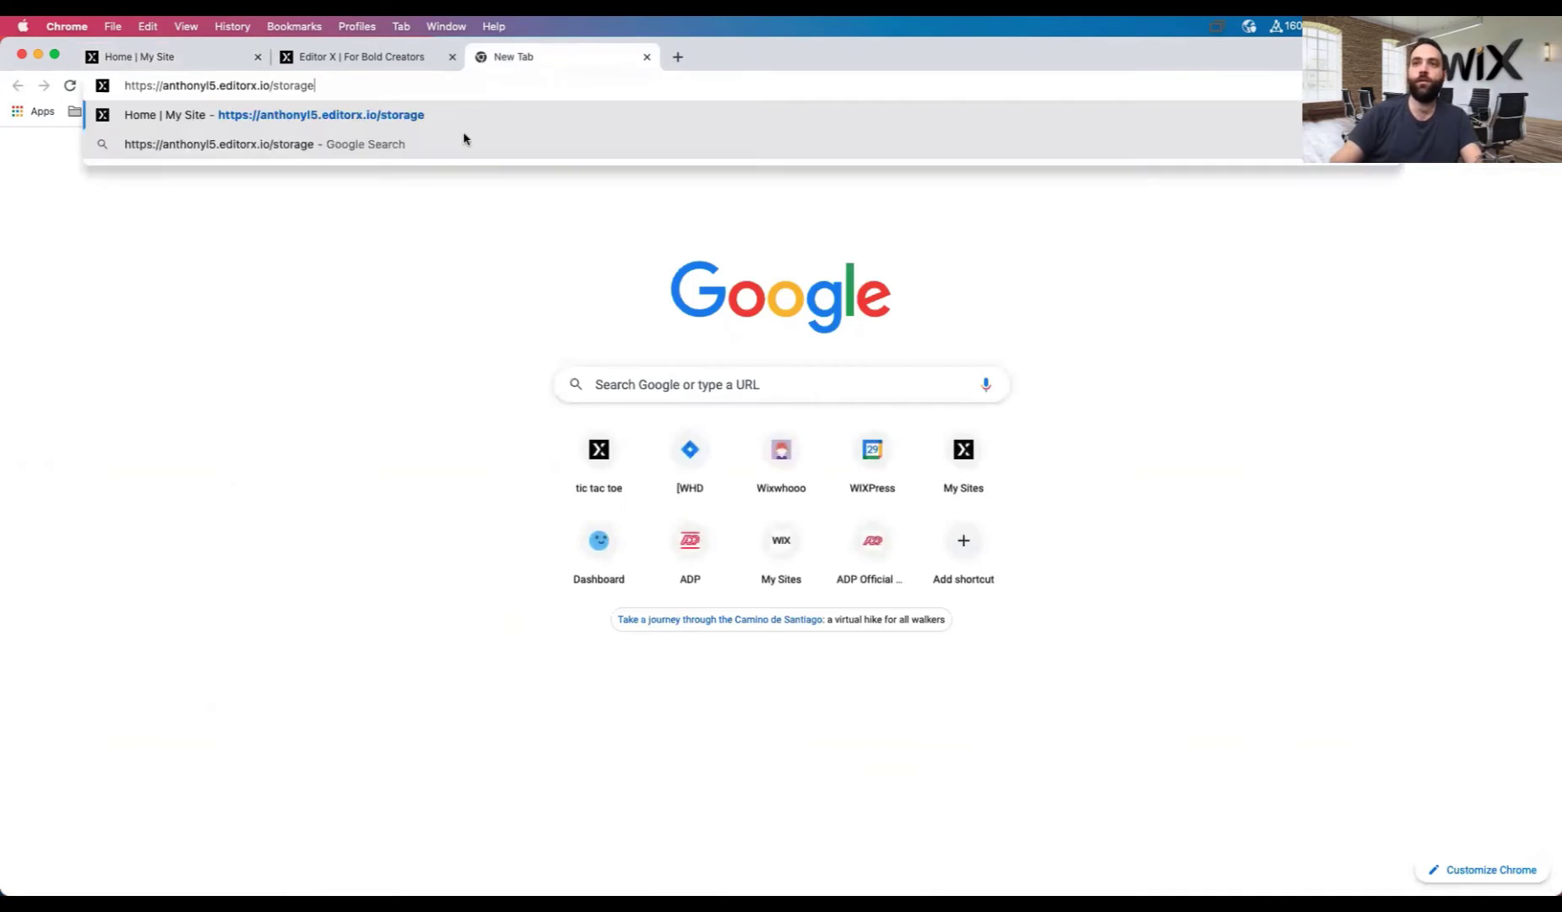
key("Return")
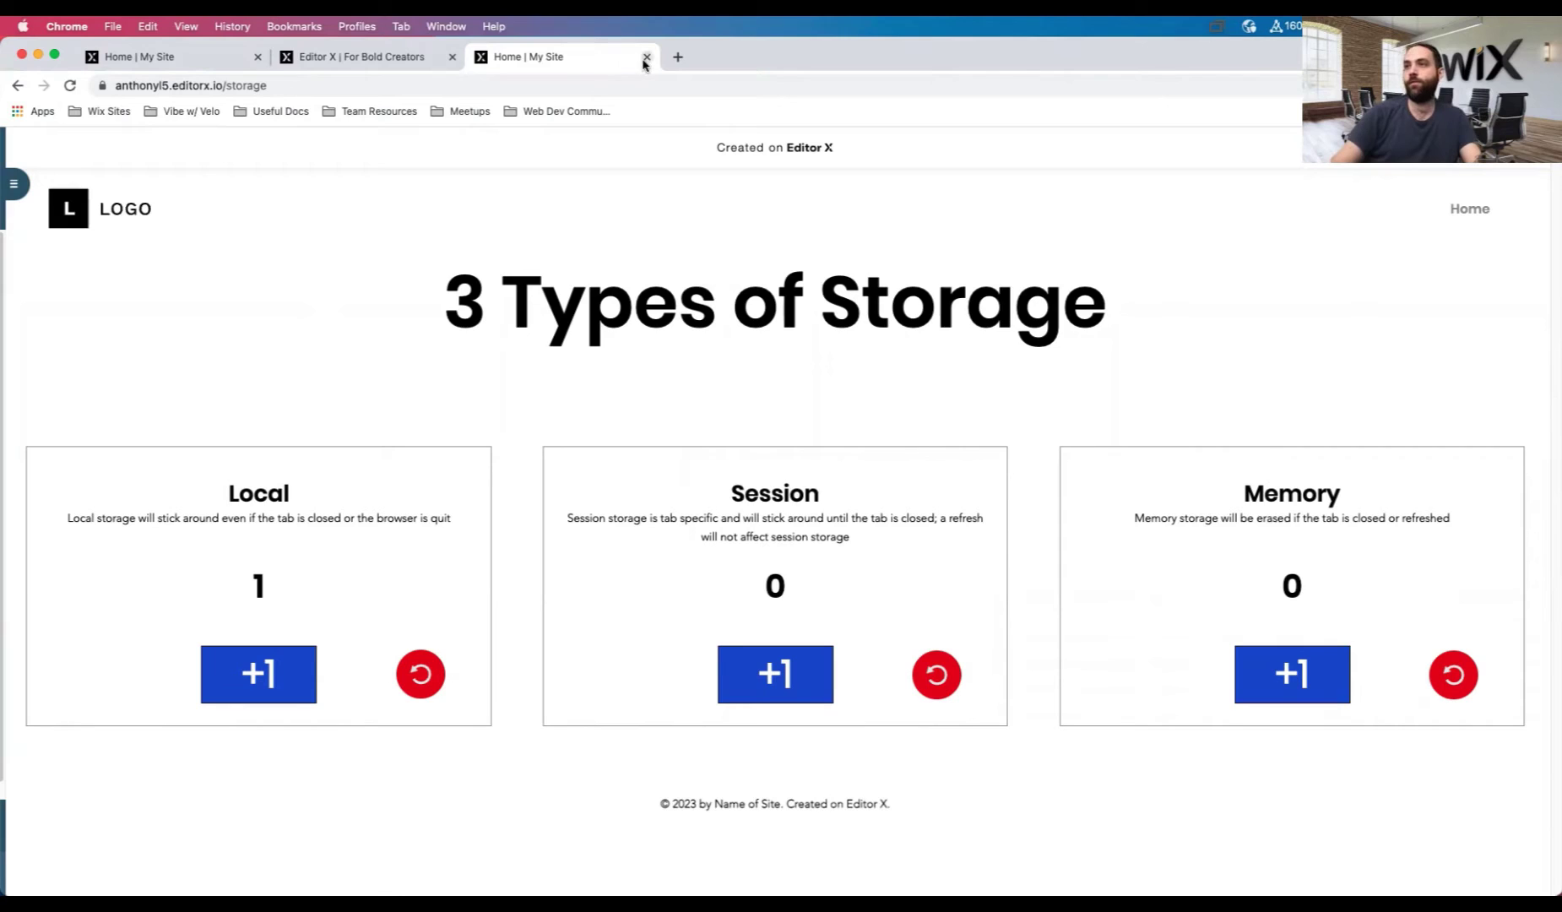
Step: Return to the original storage tab and reload it to check its counters
left_click(198, 58)
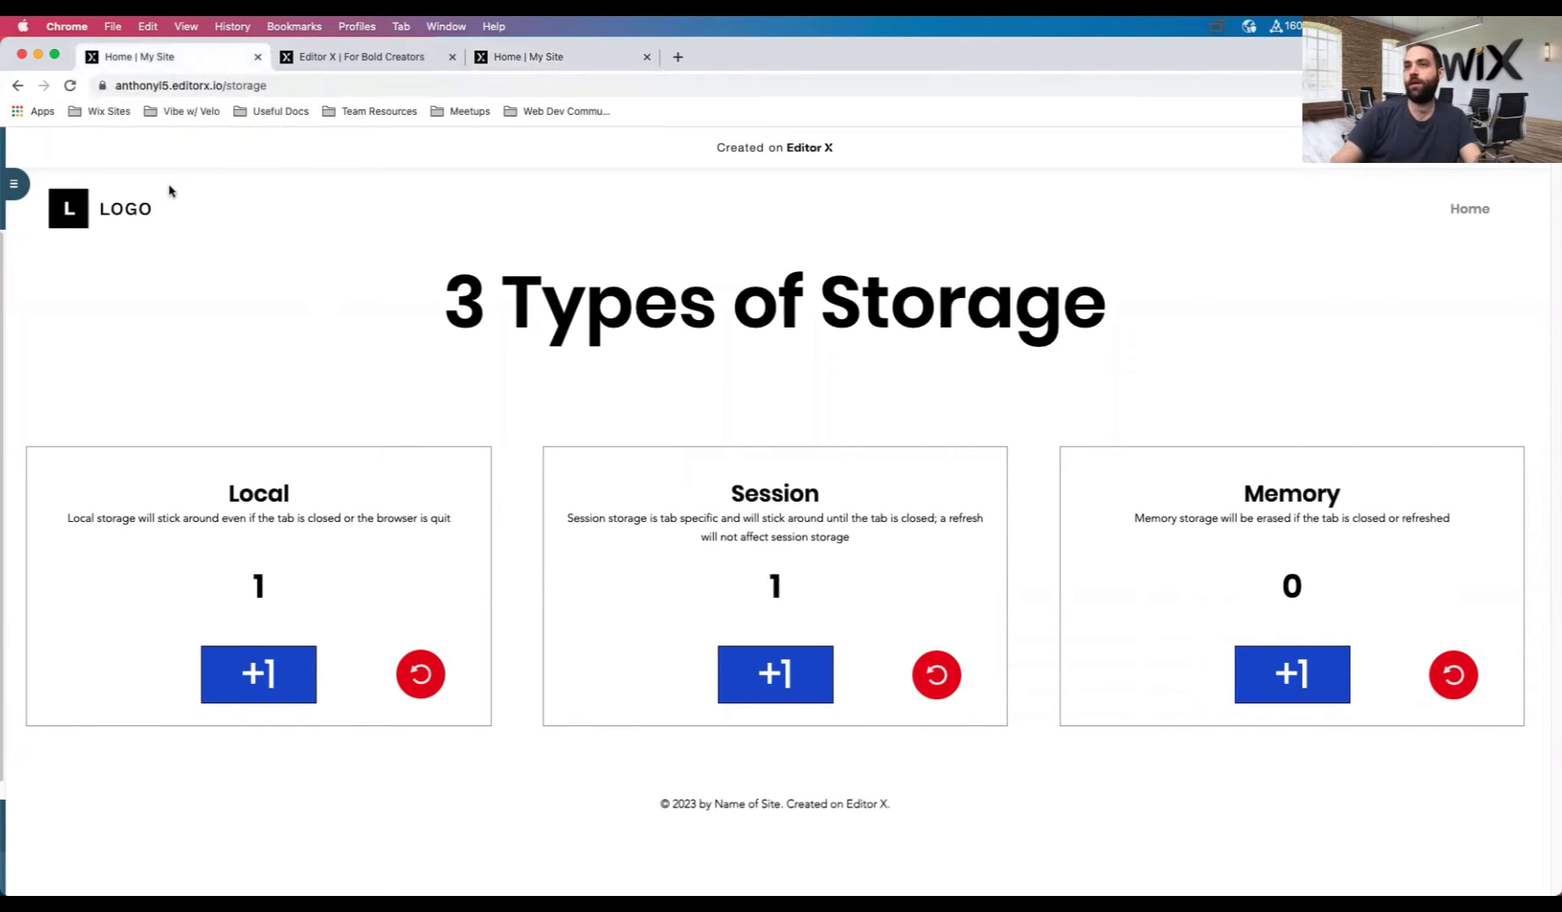
left_click(71, 85)
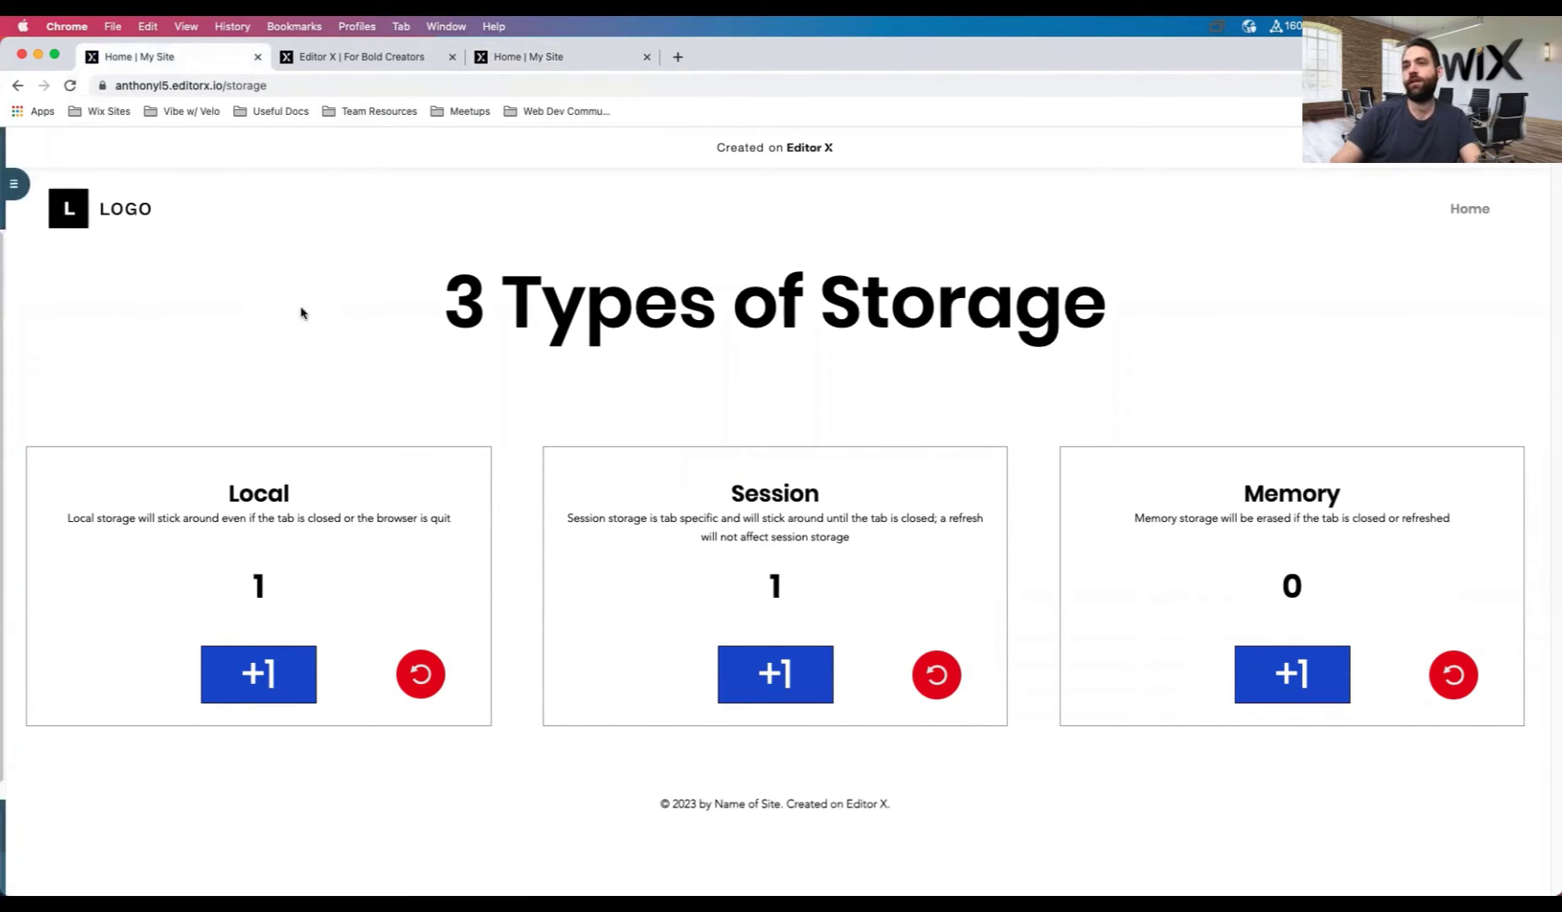
Step: Raise the Session counter to 2 in the second storage tab and reload that tab to test persistence
left_click(522, 56)
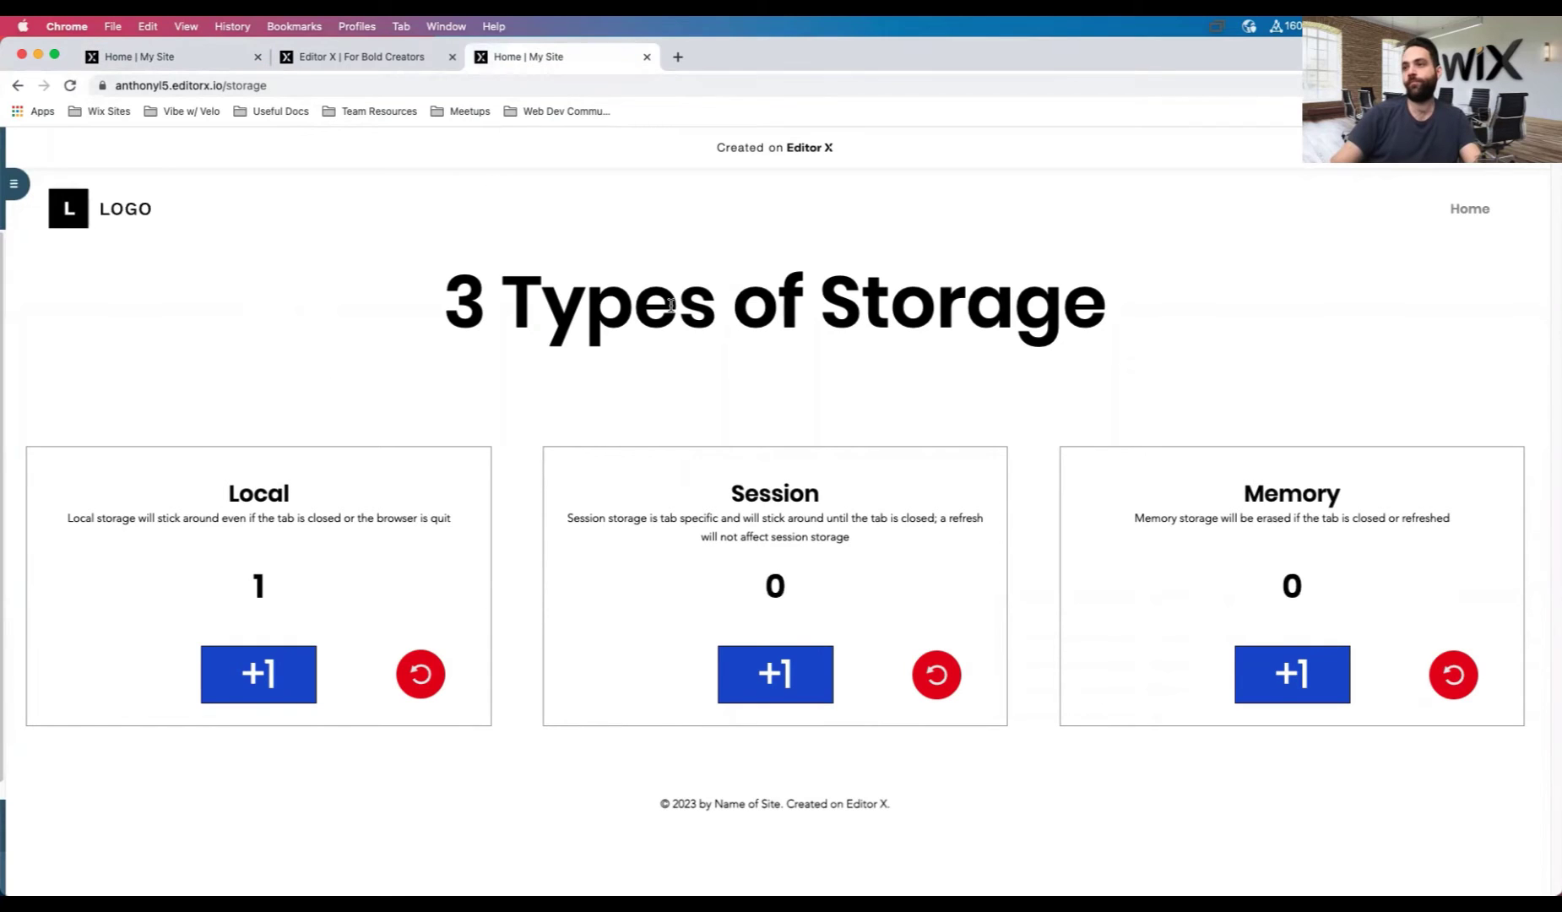
left_click(787, 668)
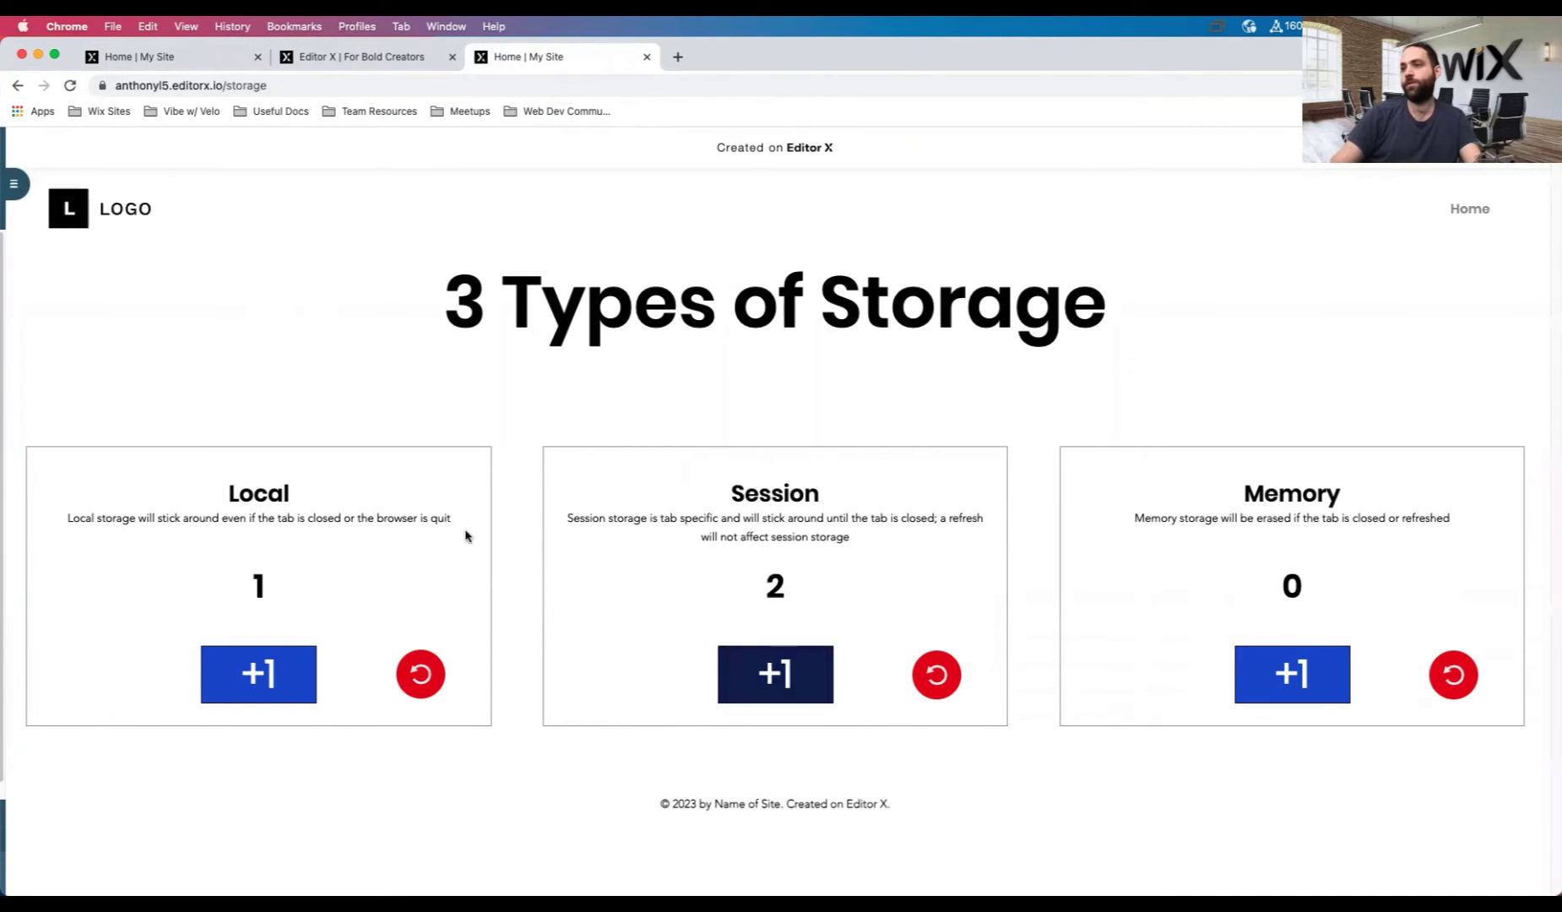
left_click(71, 85)
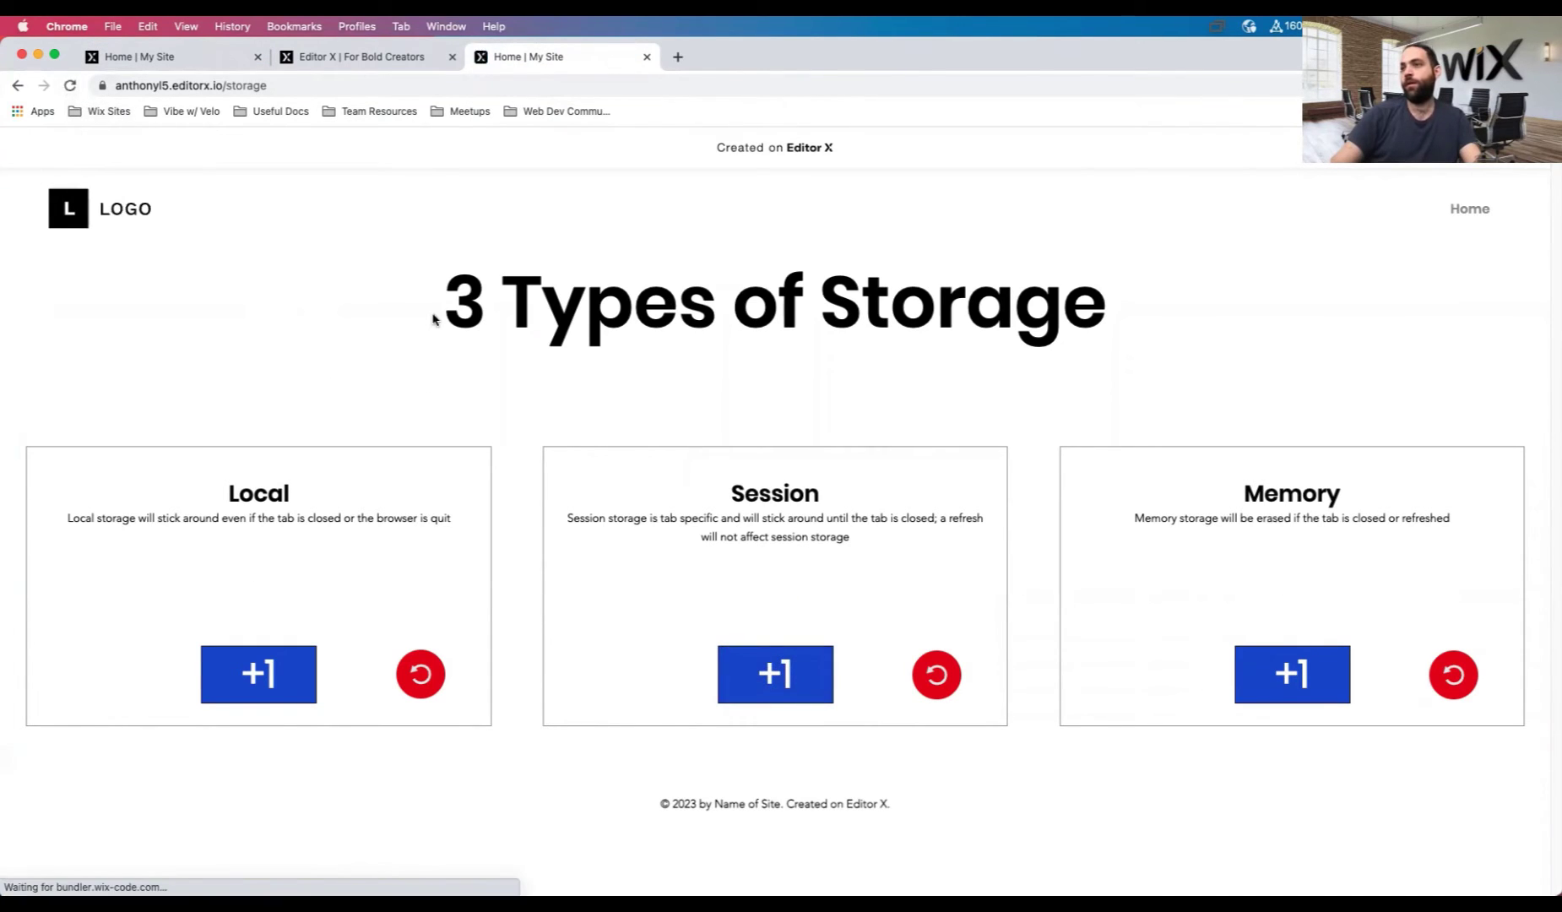
double_click(792, 498)
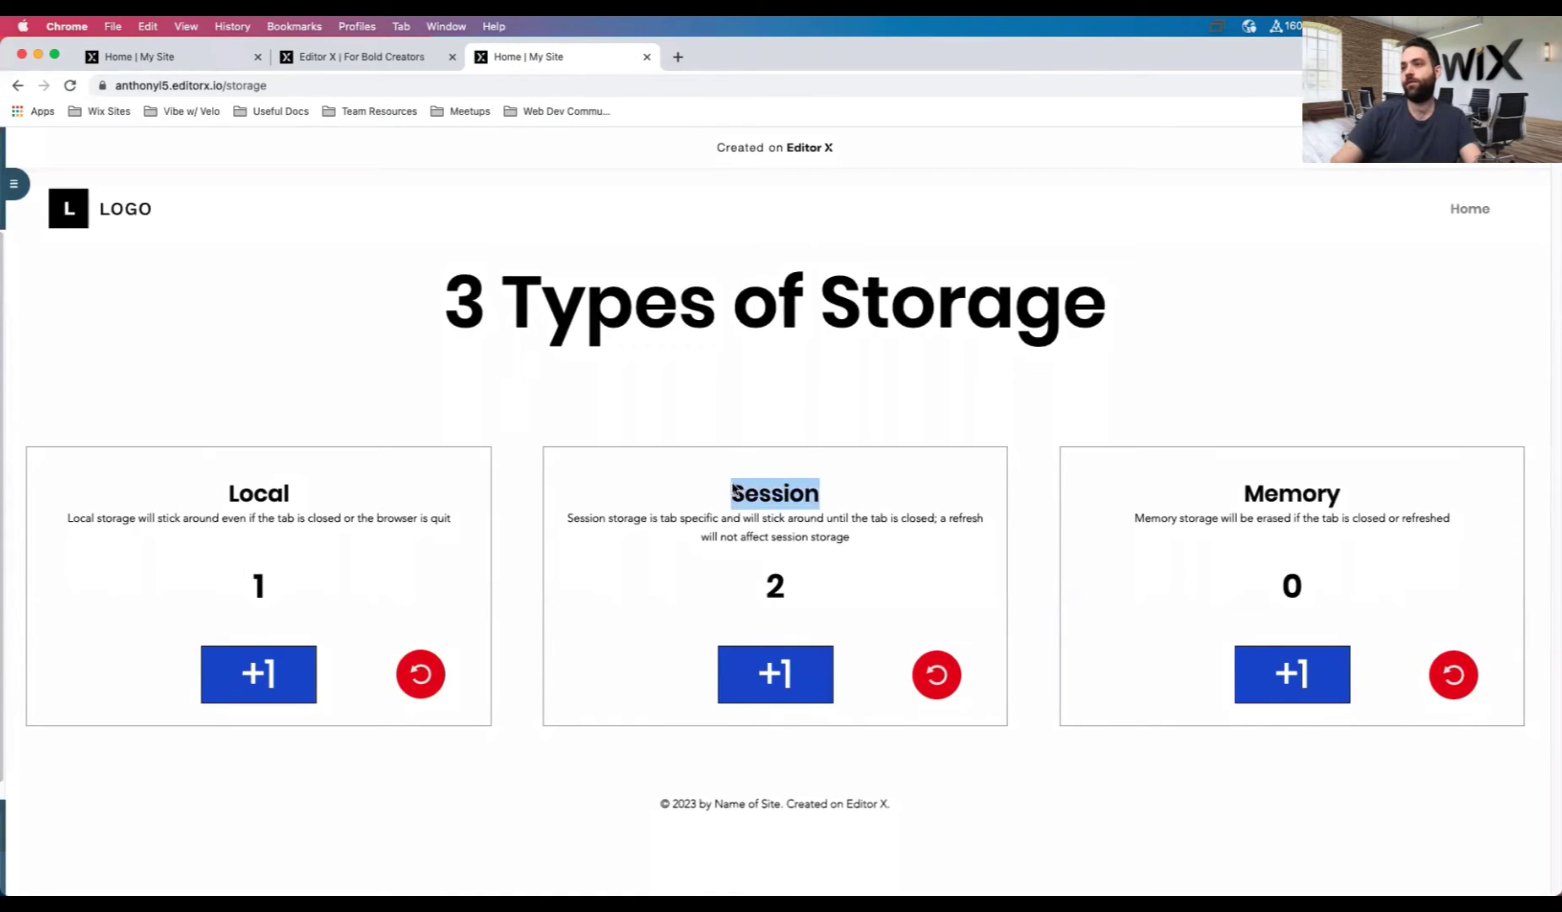
Step: Reset the Session counter in the original tab, then close the second storage tab after comparing its Session counter
left_click(181, 59)
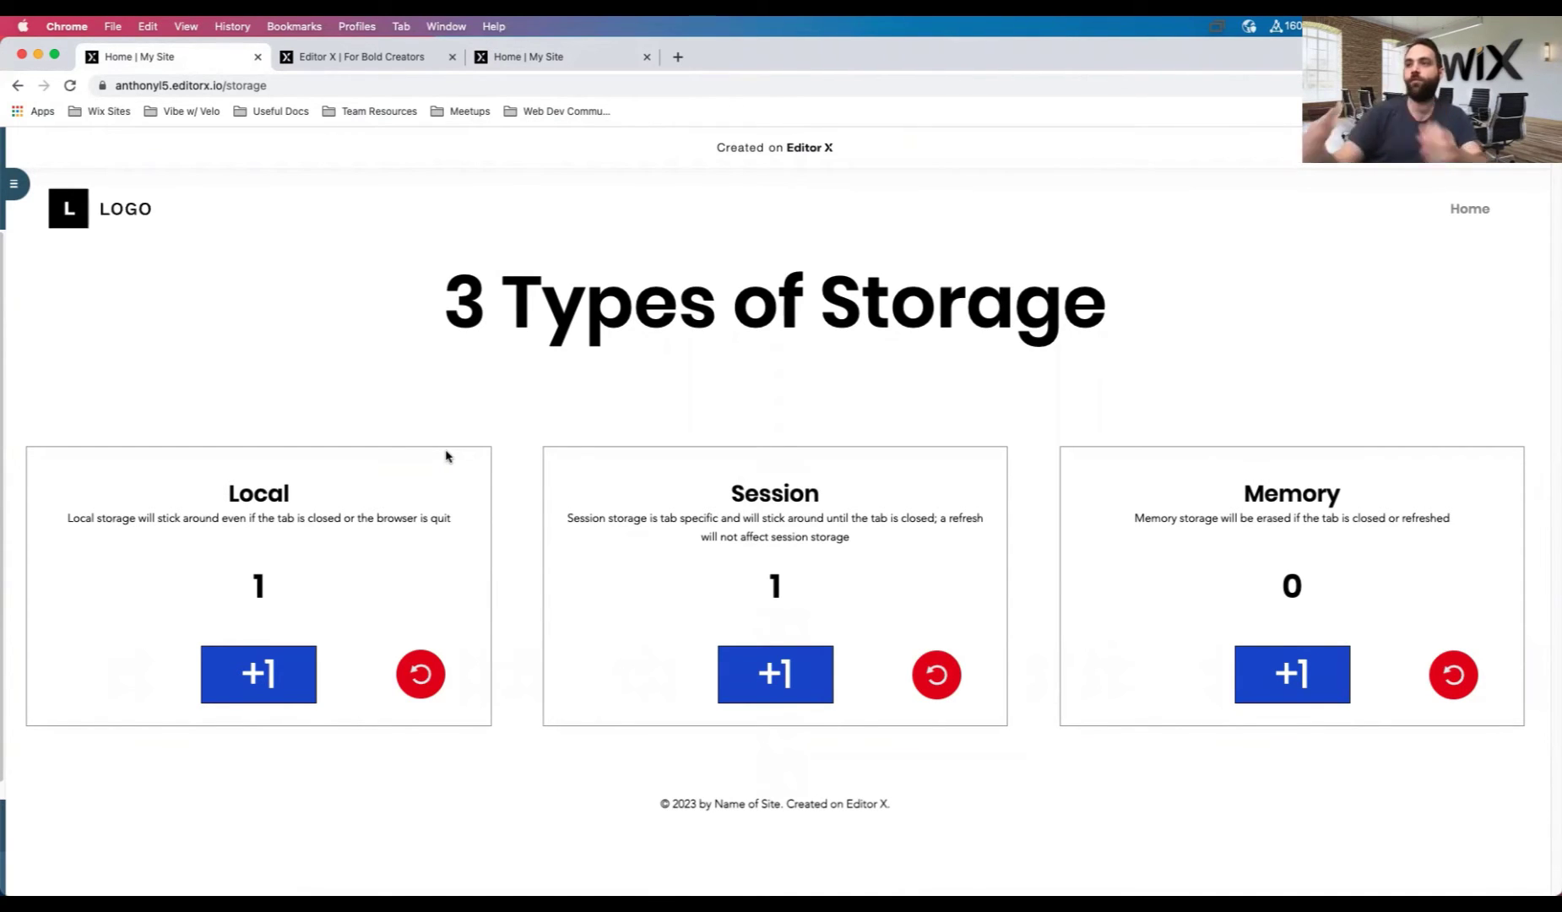
left_click(936, 674)
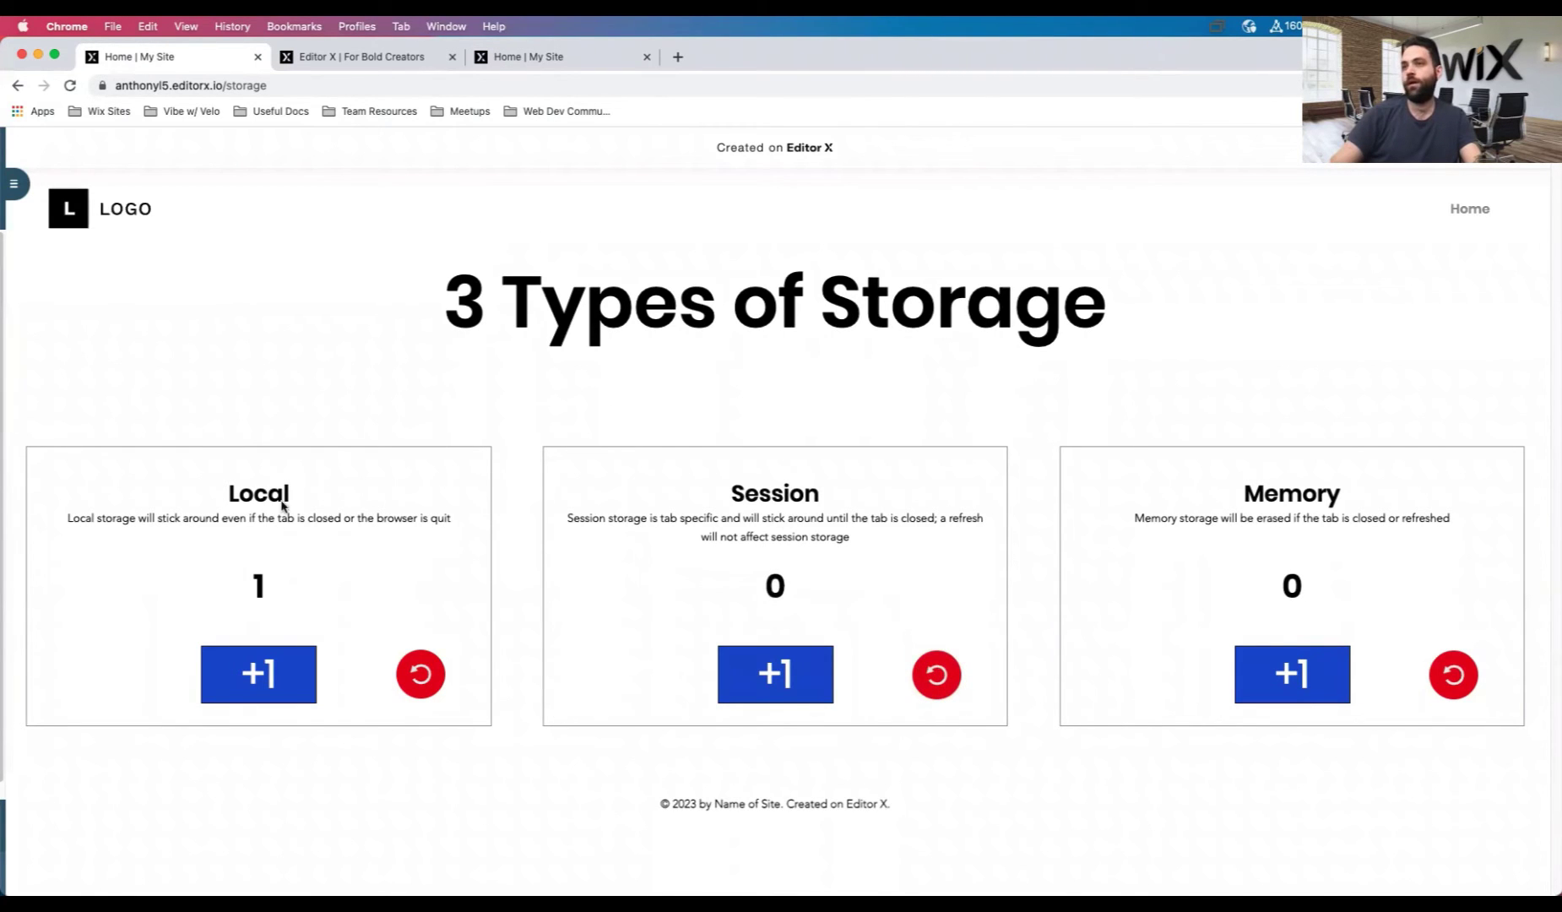
left_click(532, 67)
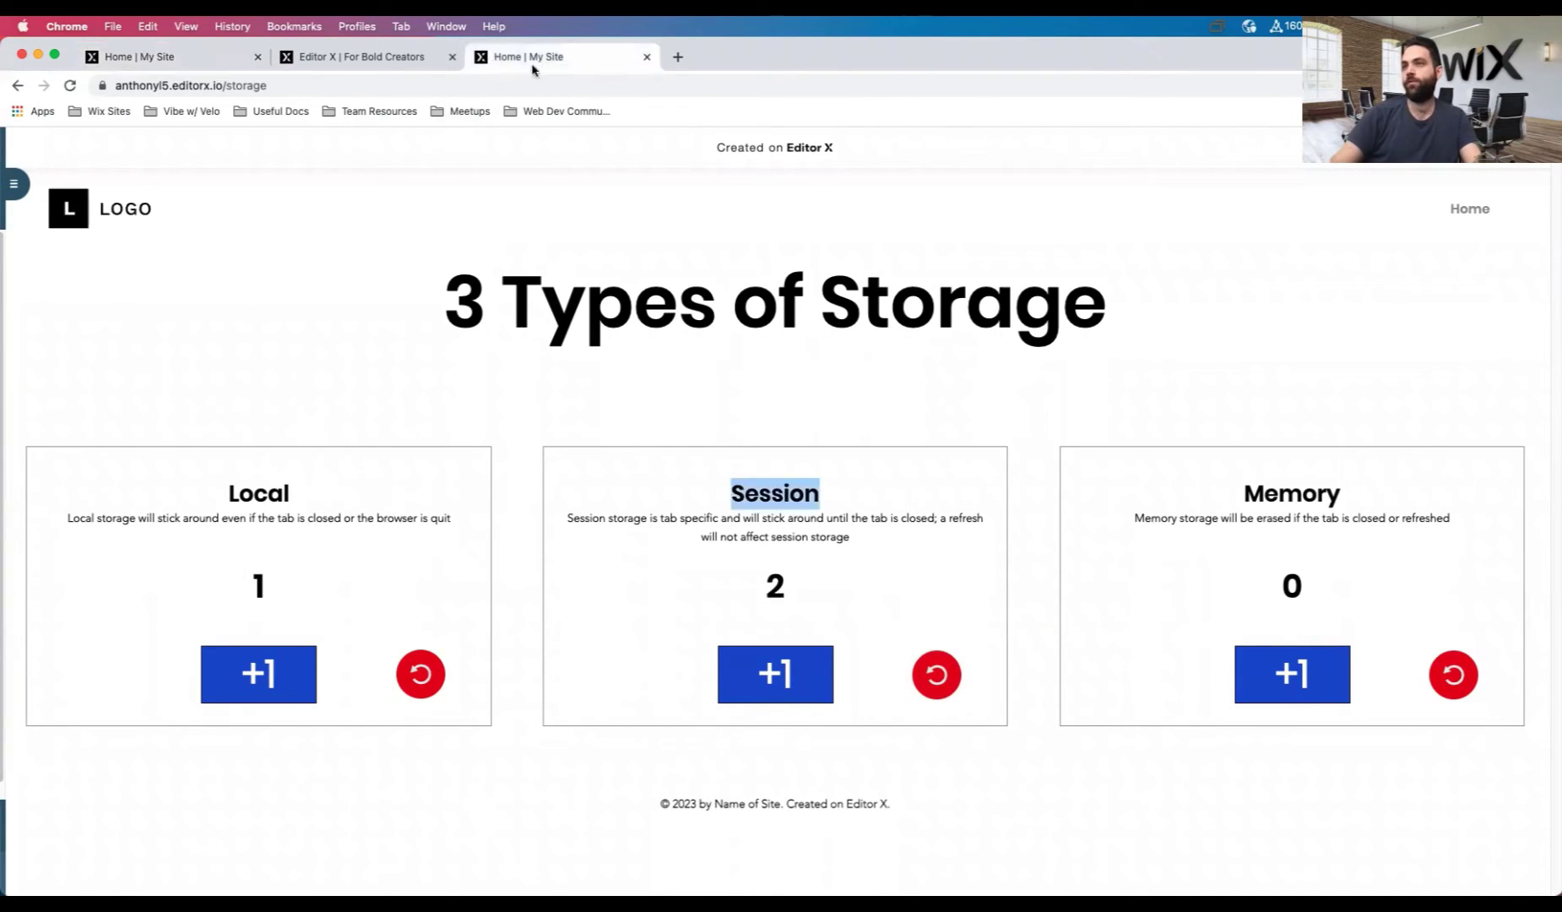
left_click(647, 57)
left_click(139, 56)
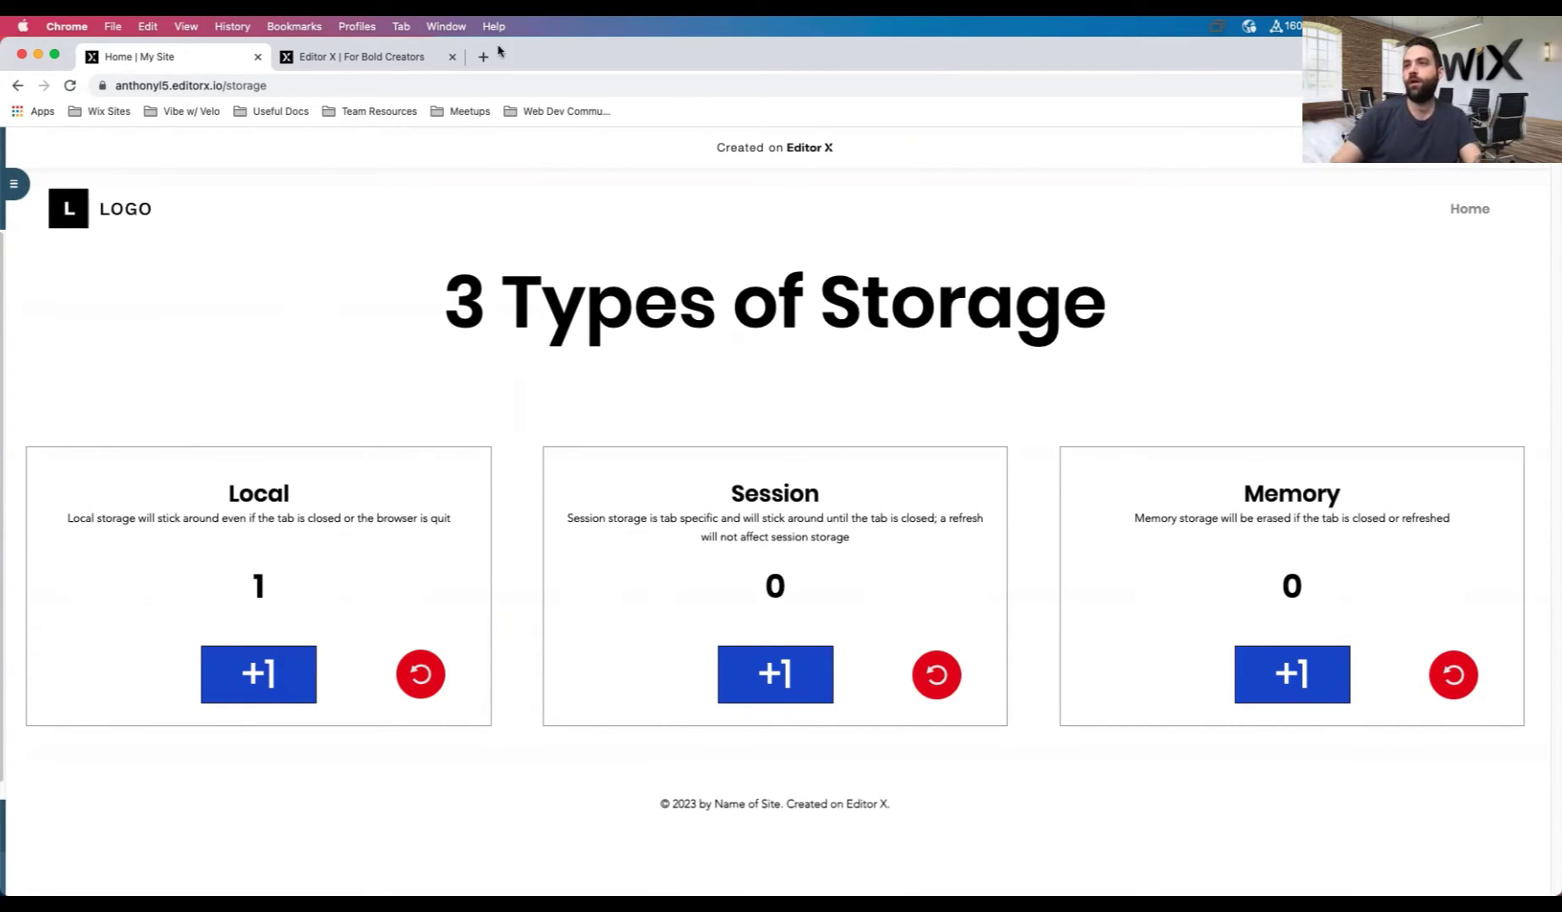
Step: Raise the Local counter to 3 and copy the storage page's address
left_click(262, 691)
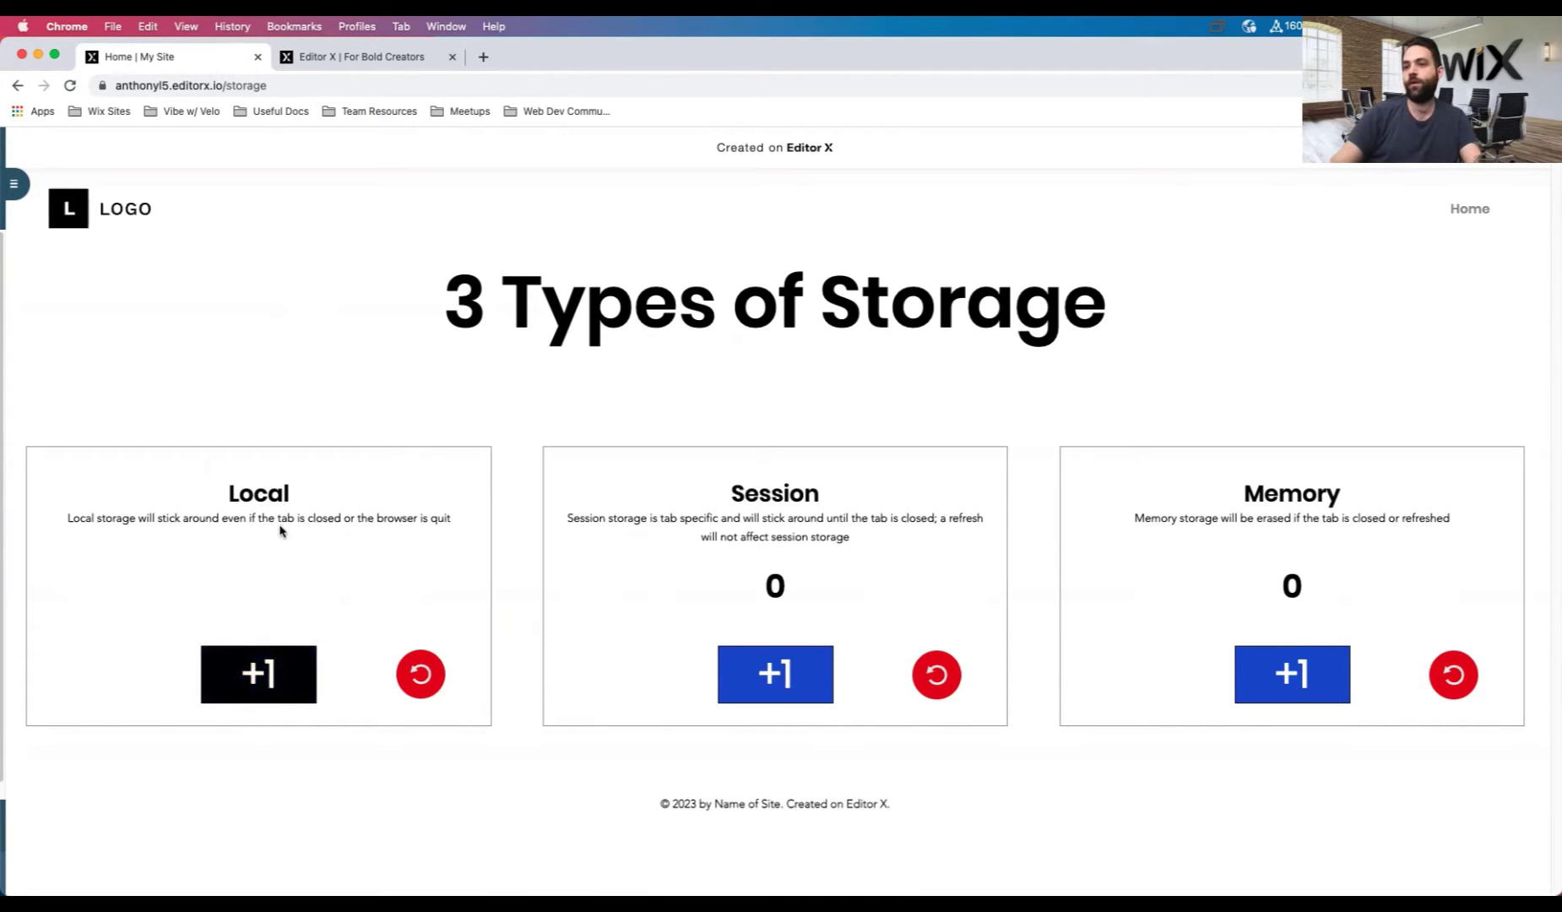
key("super+l")
key("super+c")
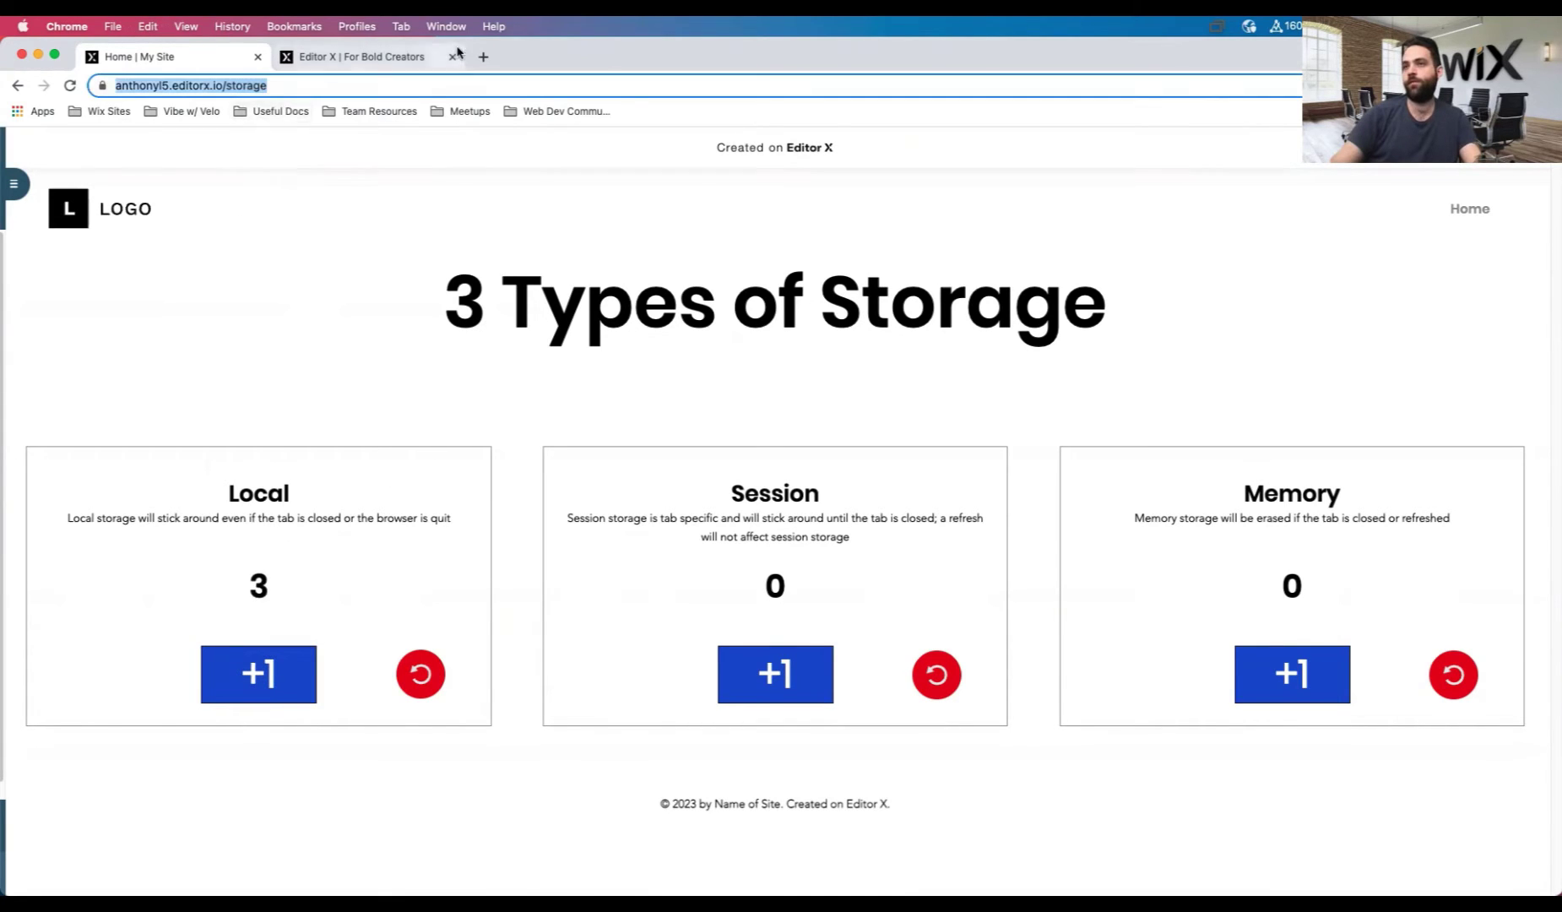
Step: Close the storage tab and open the copied address in a new tab to test local storage
left_click(257, 57)
left_click(288, 56)
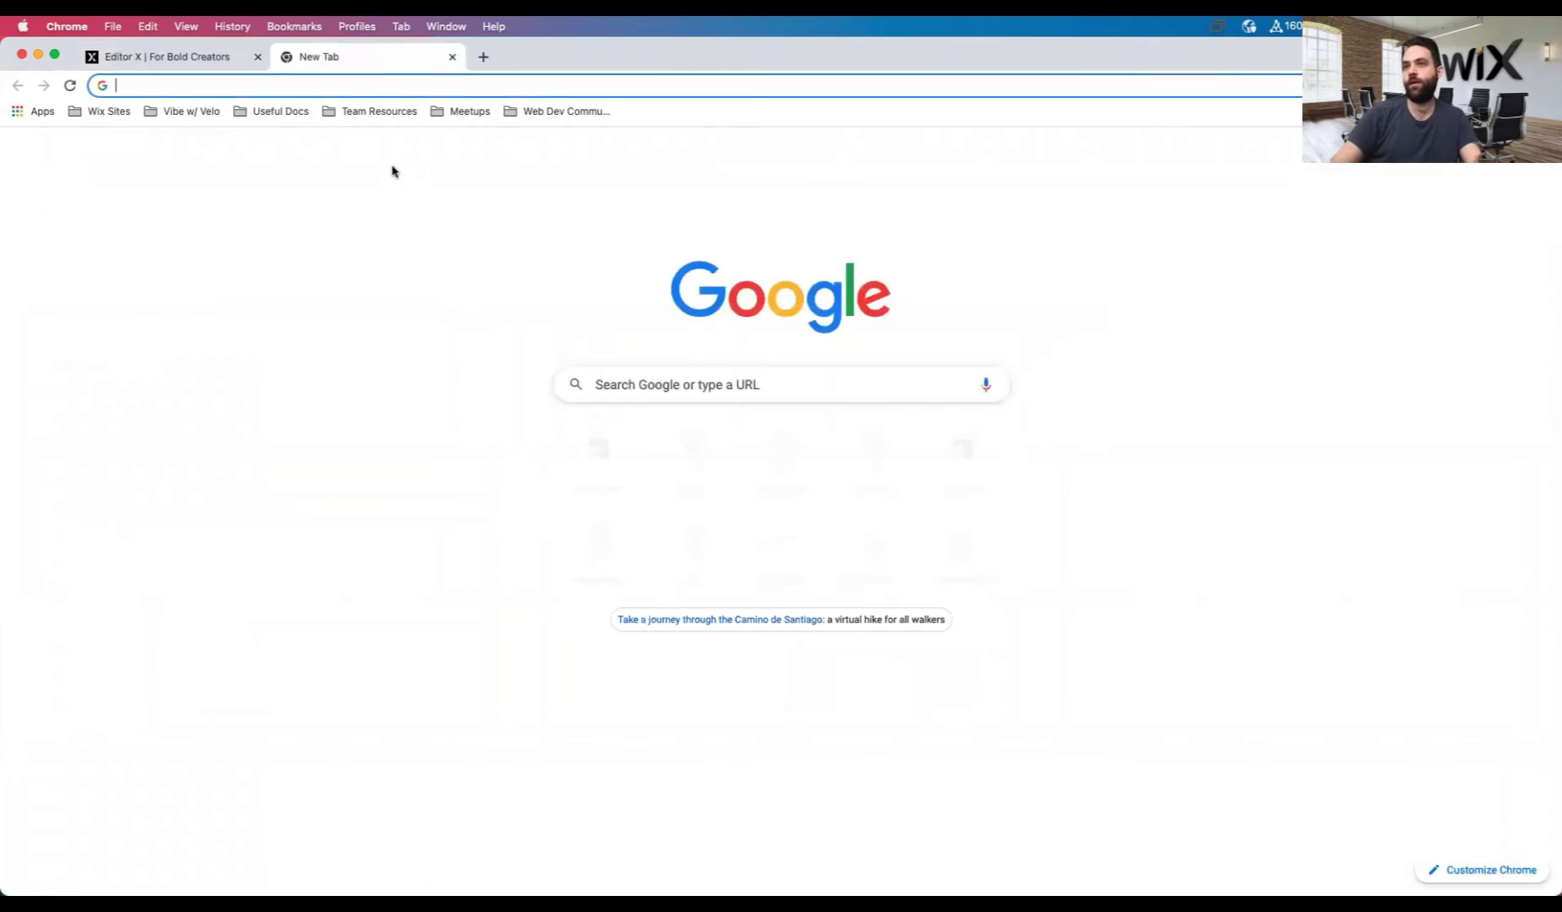
key("super+v")
key("Return")
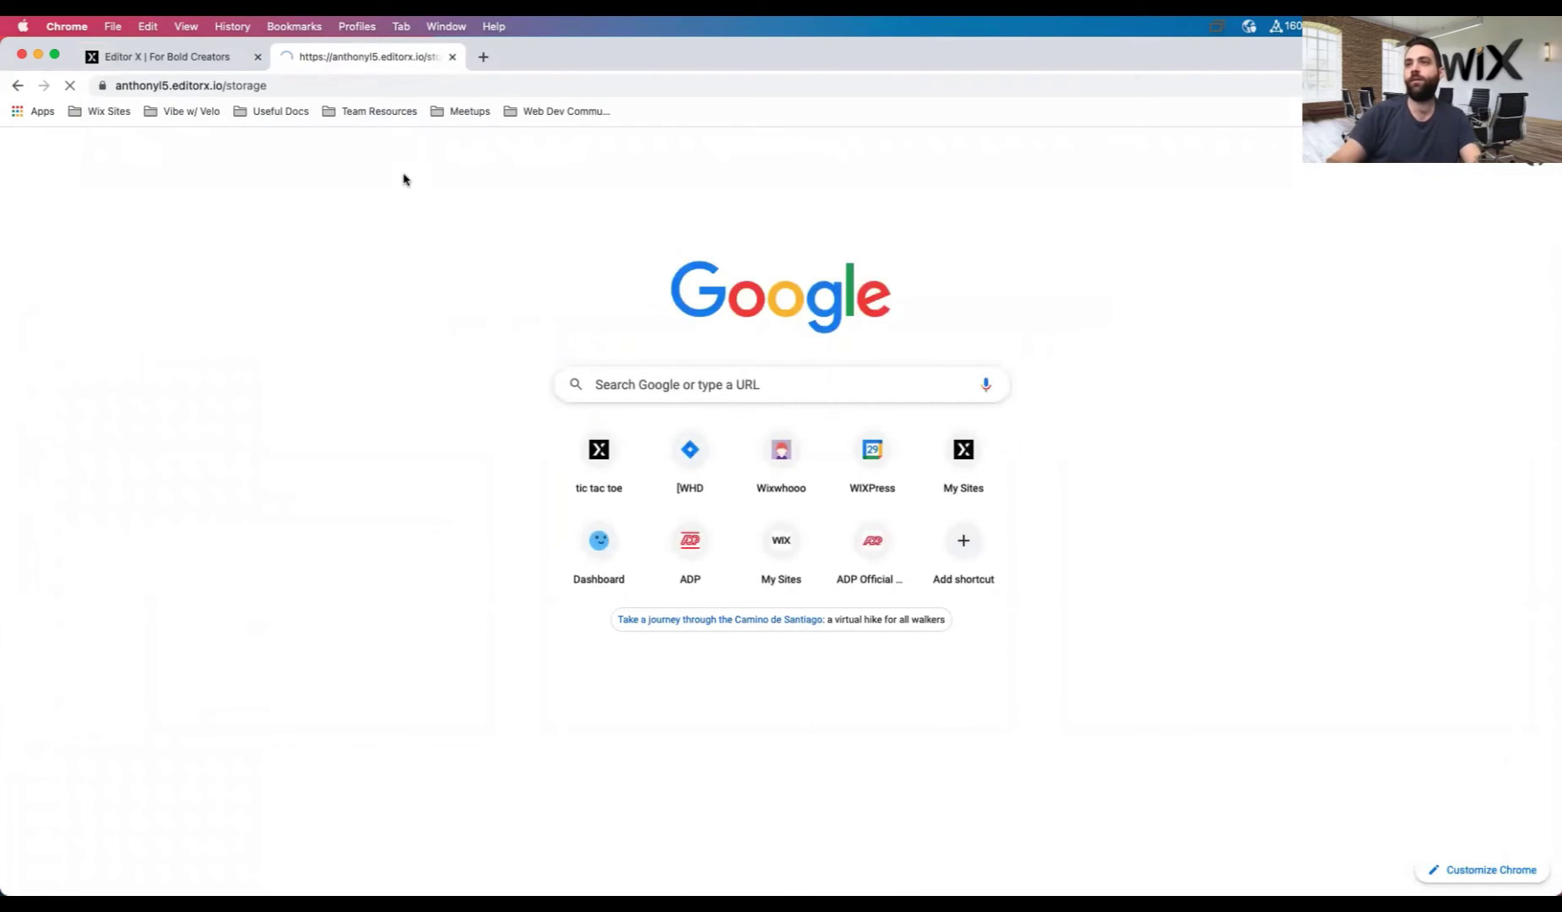